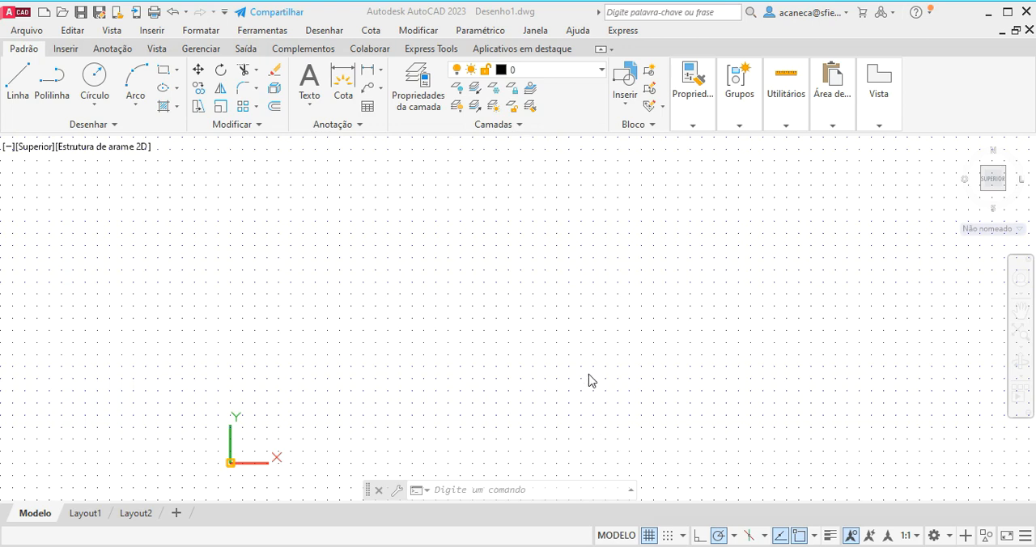
left_click(589, 389)
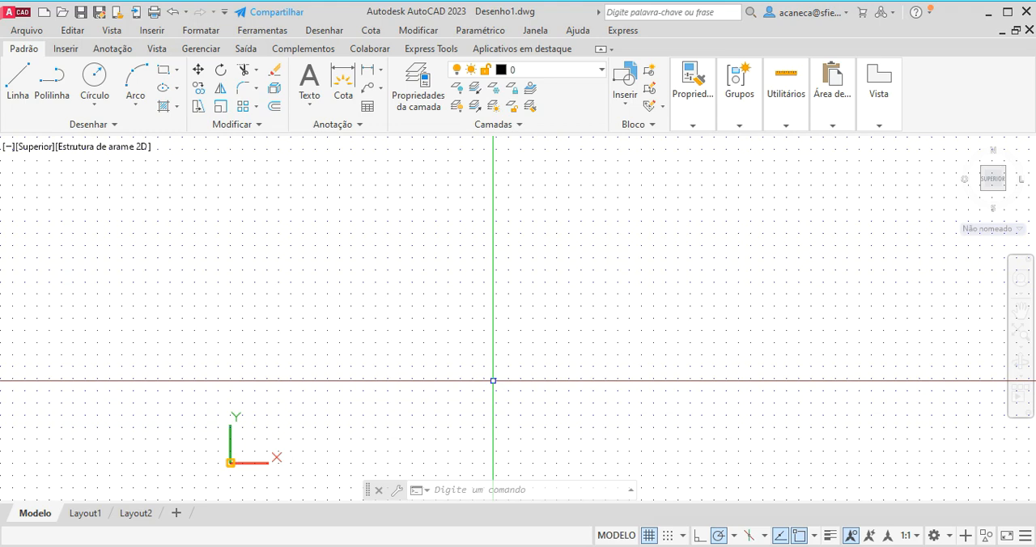
mouse_move(493, 380)
middle_mouse_down()
mouse_move(520, 351)
mouse_move(528, 361)
middle_mouse_up()
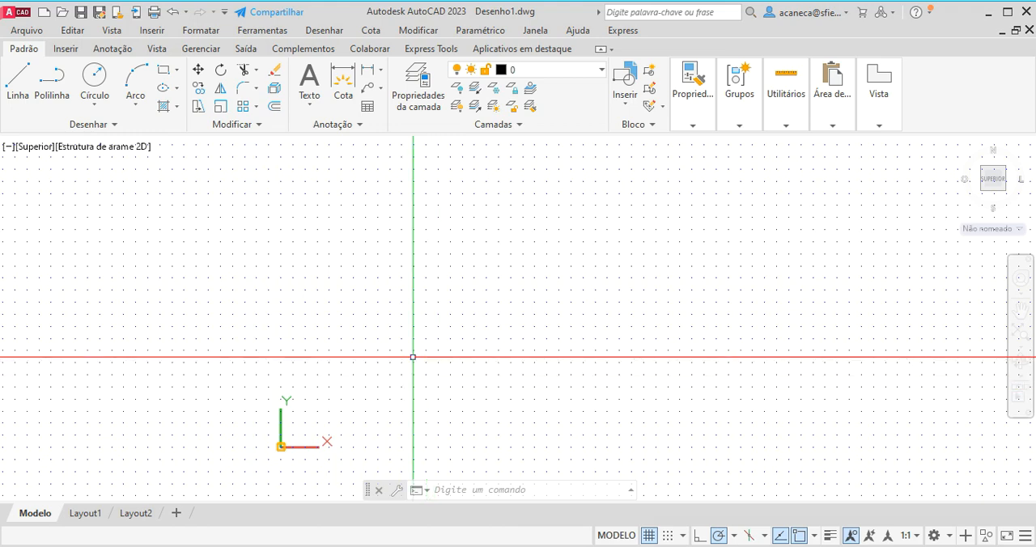
middle_click_drag(456, 378, 464, 367)
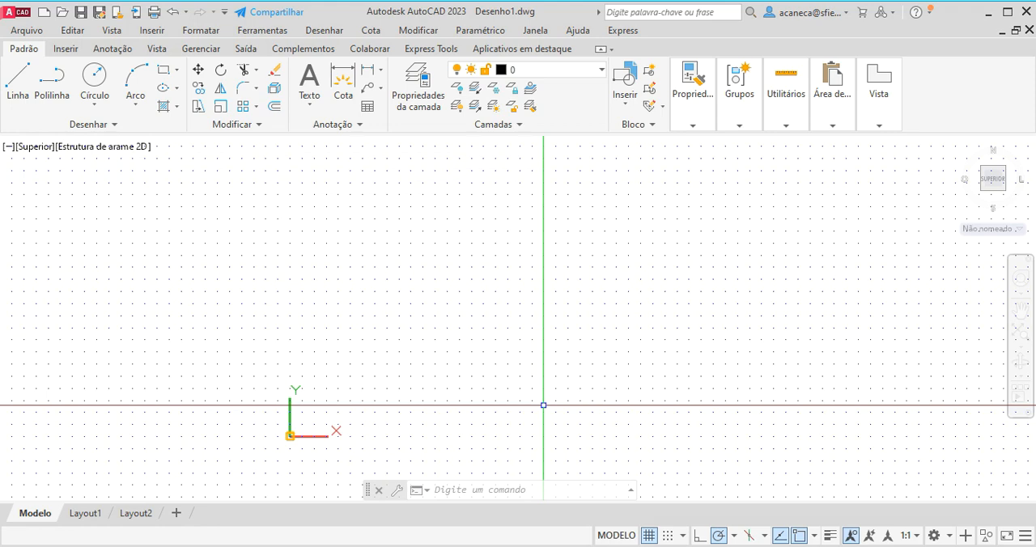
mouse_move(540, 376)
middle_mouse_down()
mouse_move(576, 396)
mouse_move(532, 386)
middle_mouse_up()
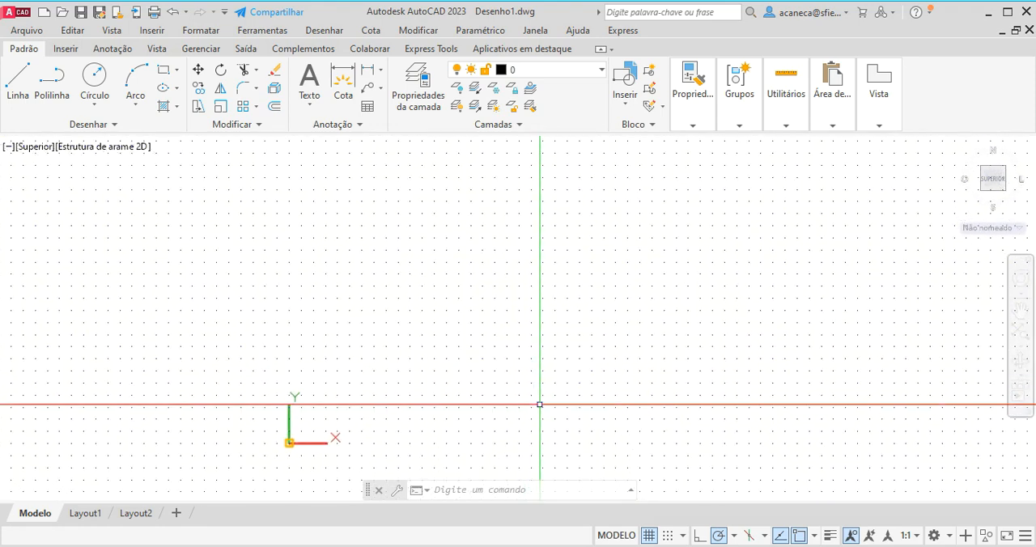
Define the model space limits with the lower-left corner at 0,0 and the upper-right corner at 210,297.
type("_")
type("M")
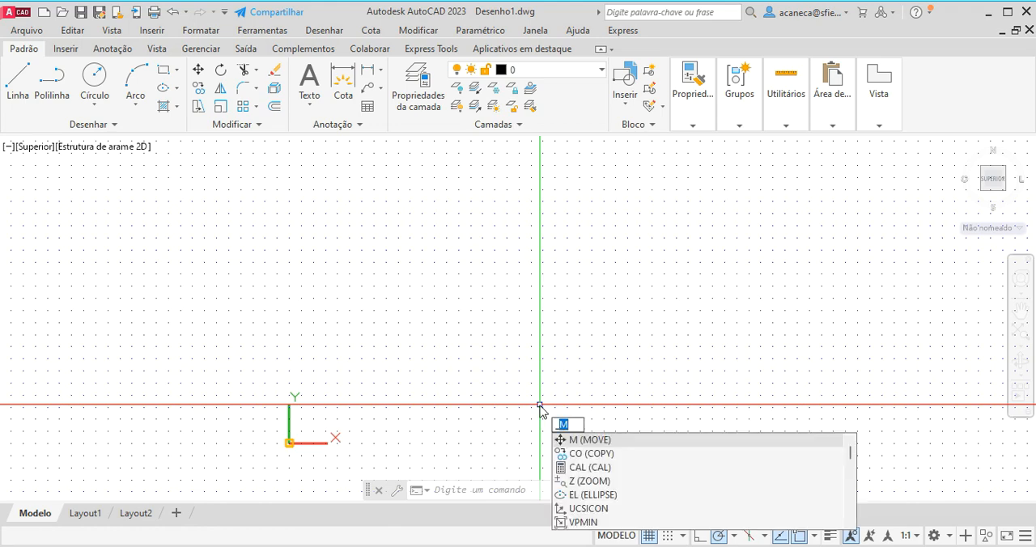
key("BackSpace")
type("LIMITS")
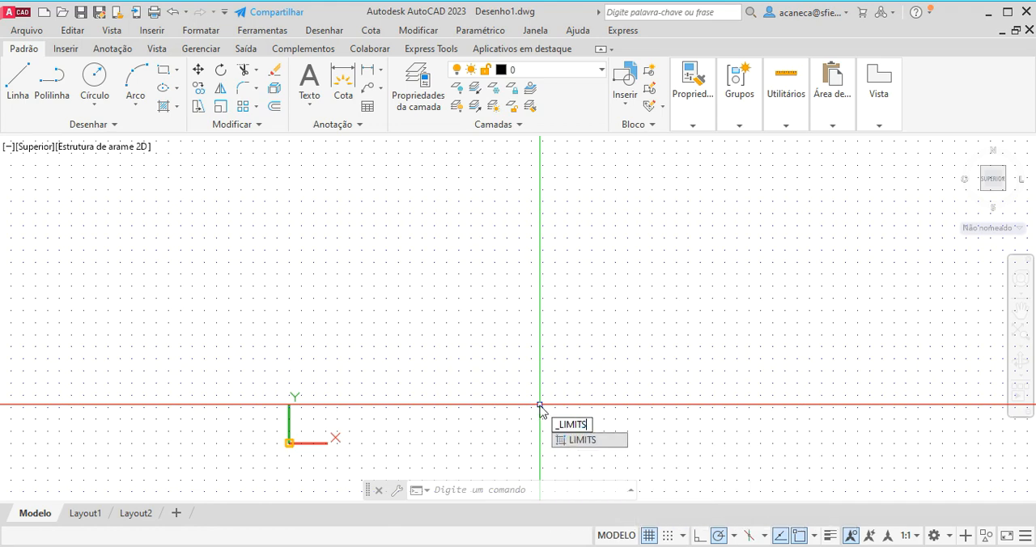
key("Return")
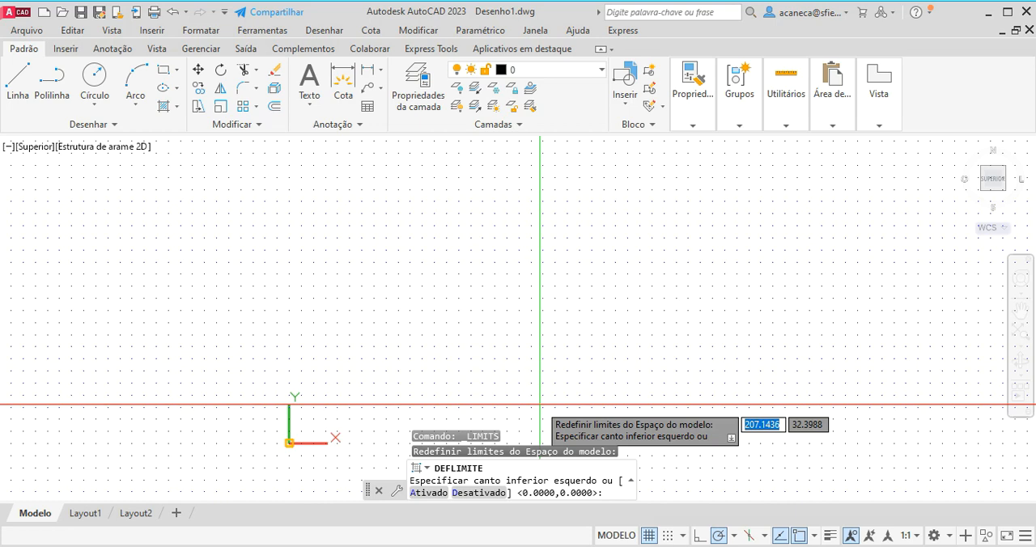
key("Return")
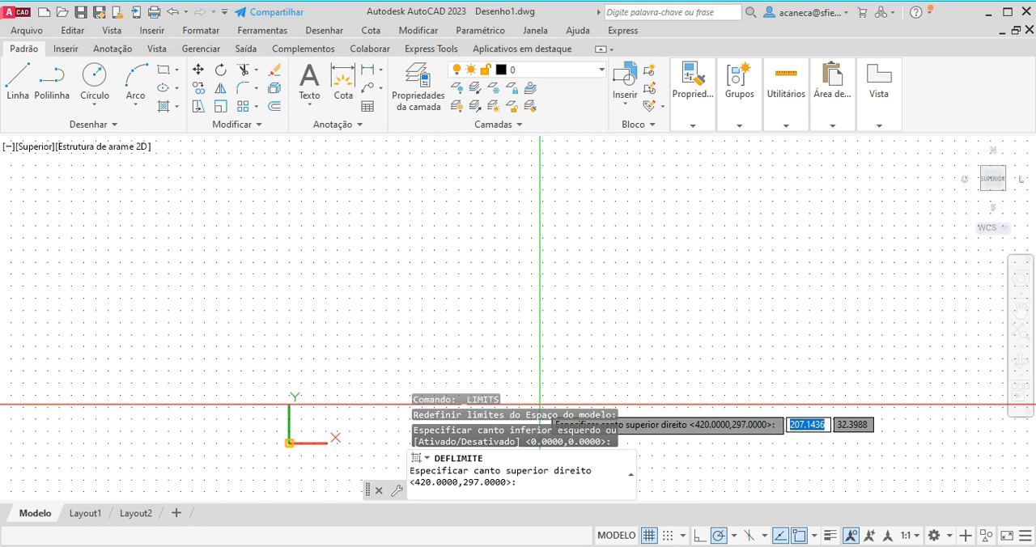
type("210")
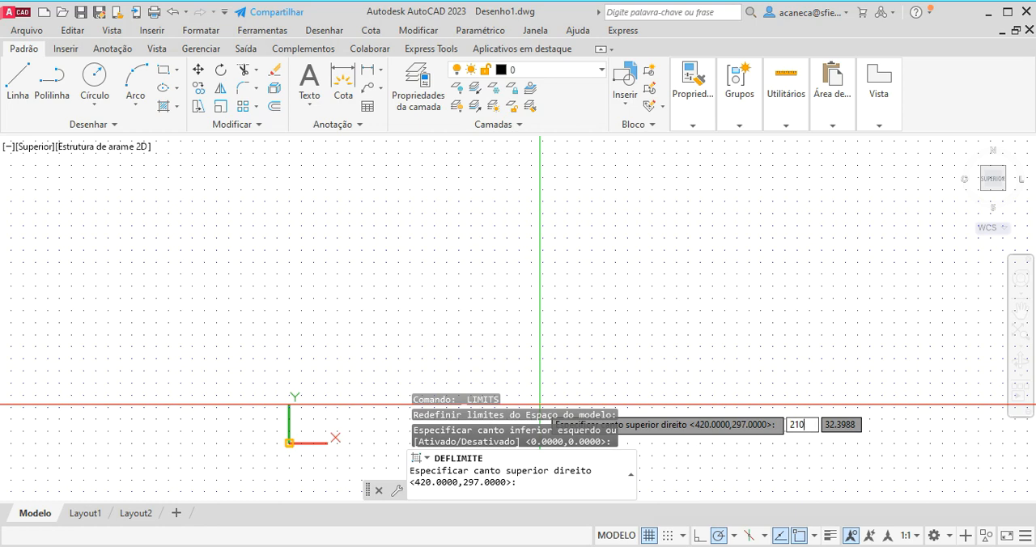
key("Tab")
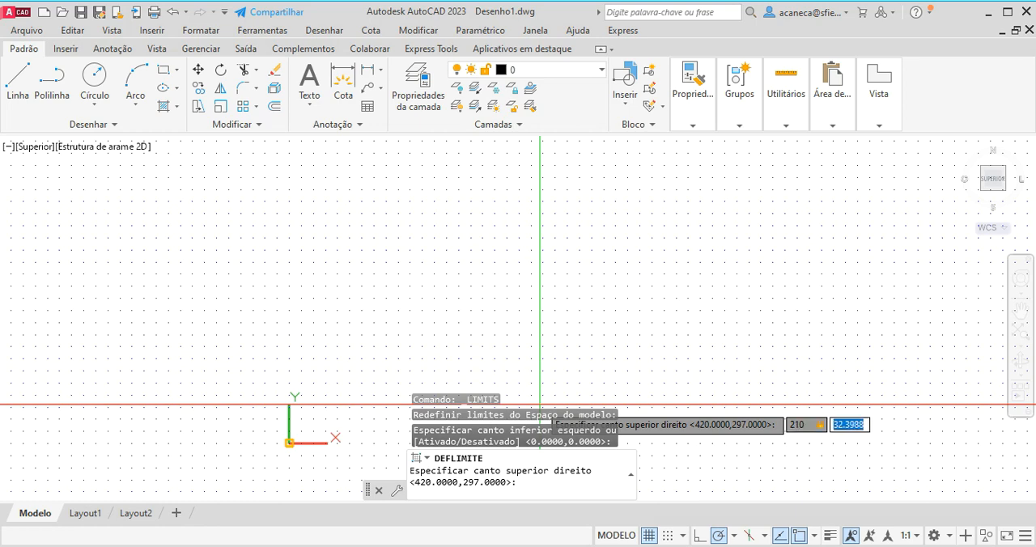
type("297")
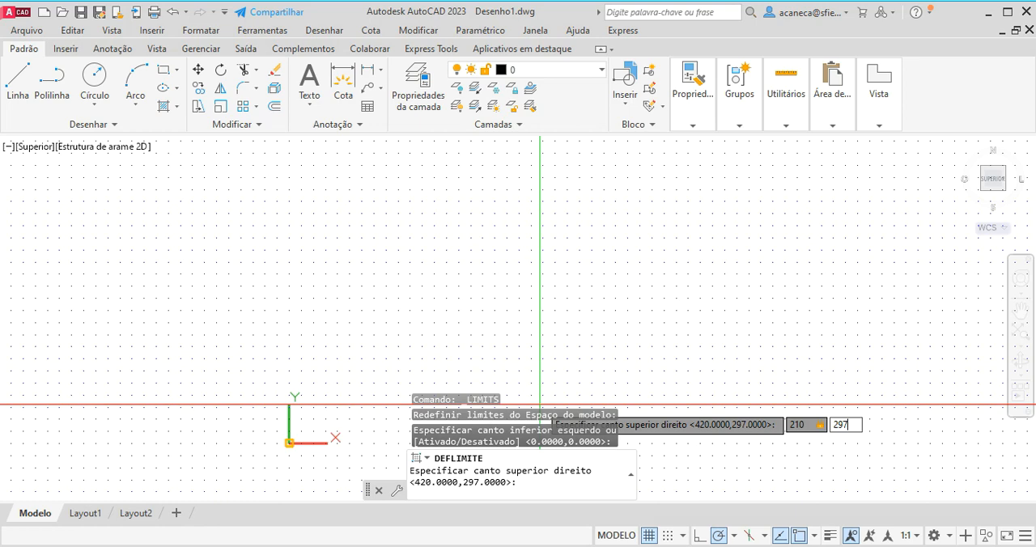
key("Return")
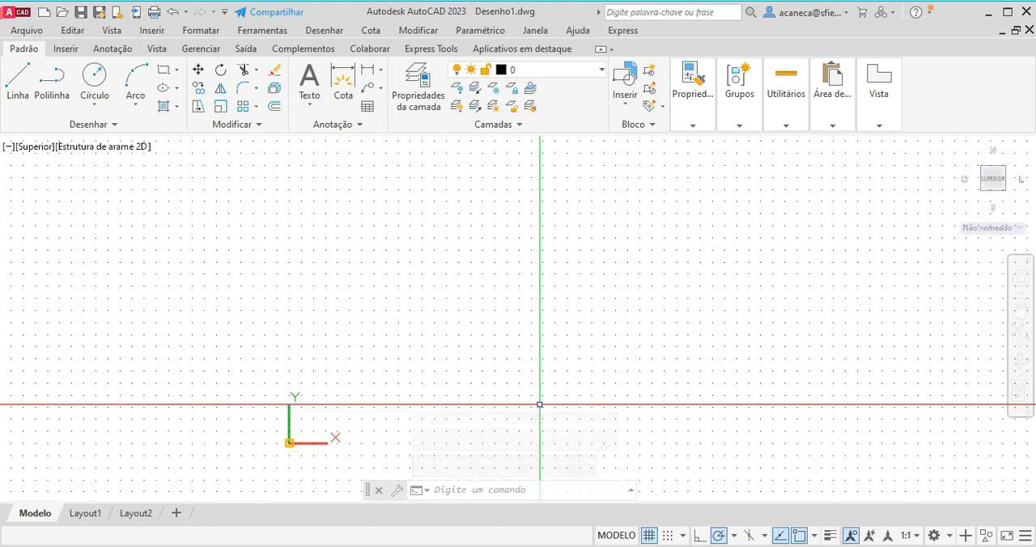
Open the drafting settings for the drawing grid.
right_click(648, 538)
left_click(666, 517)
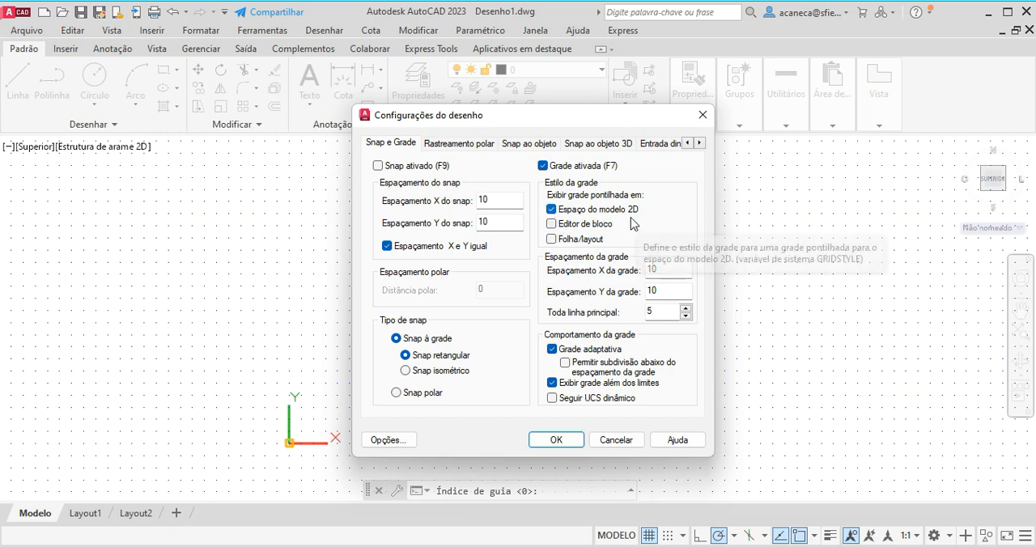
left_click(552, 225)
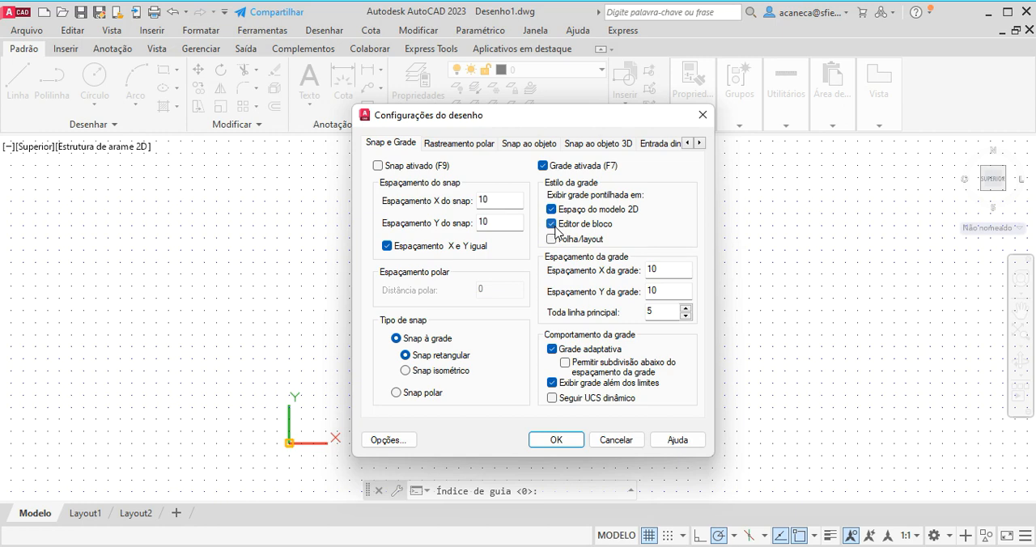
left_click(554, 241)
left_click(552, 238)
left_click(552, 224)
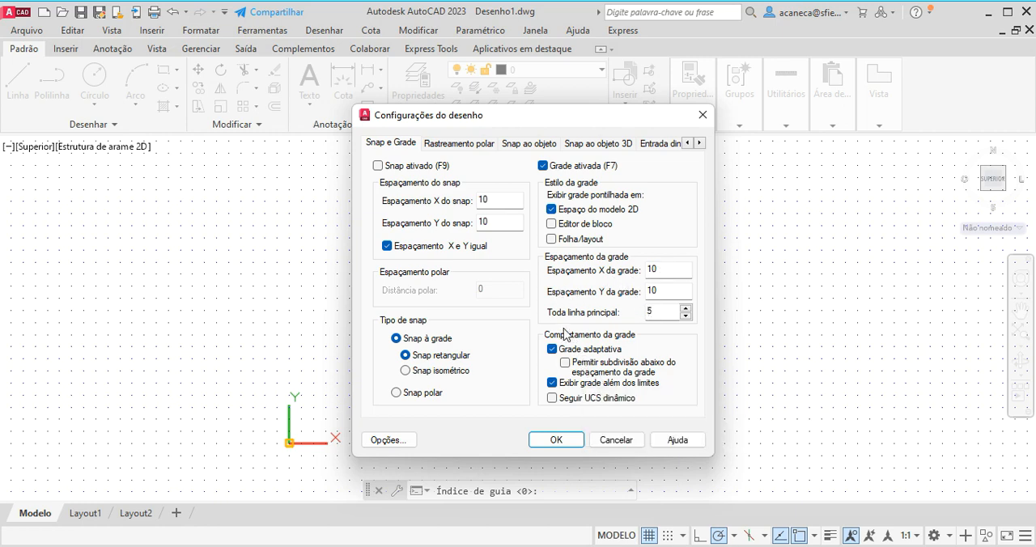
Set the grid's major line frequency to 1, disable the adaptive grid and grid display beyond the limits, and apply the settings.
double_click(656, 312)
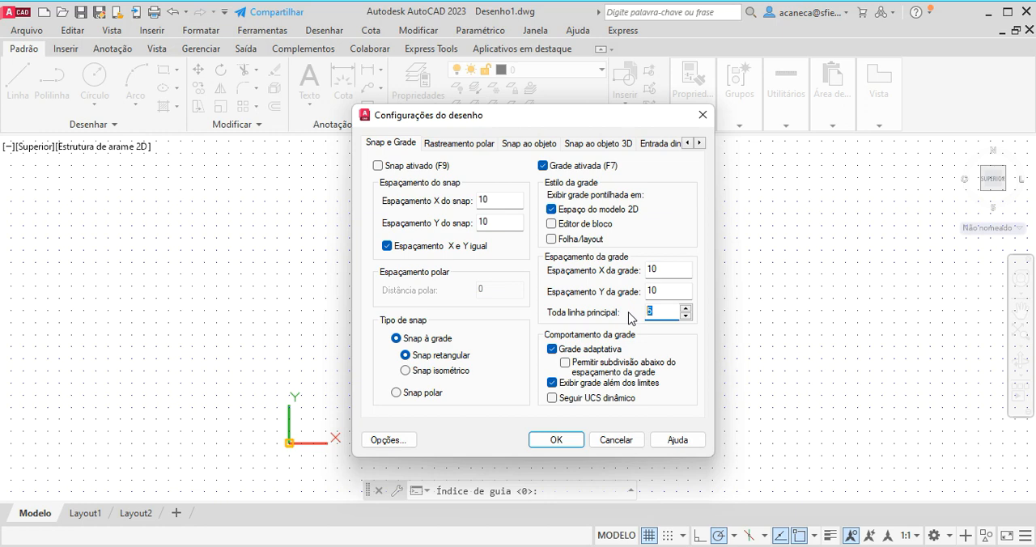
type("1")
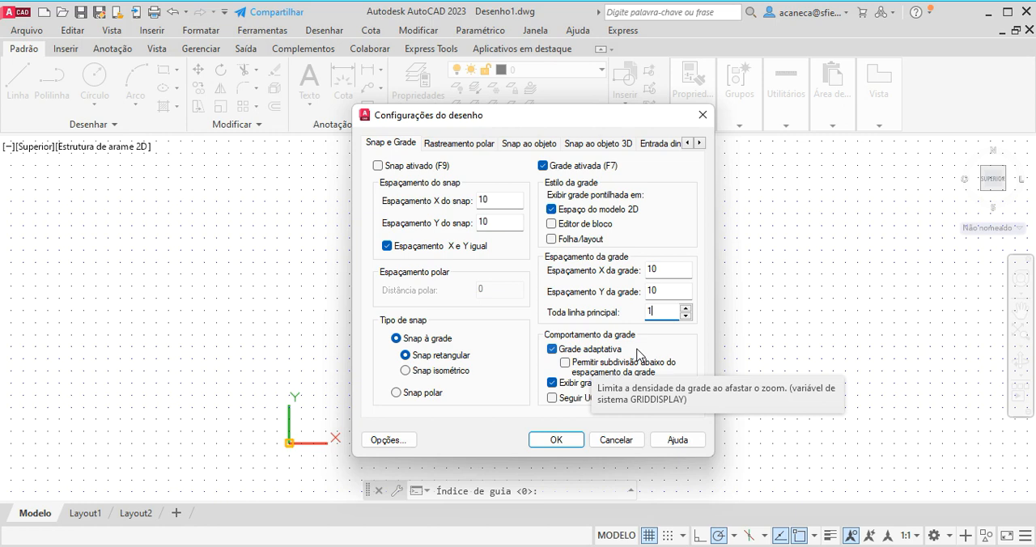
left_click(552, 350)
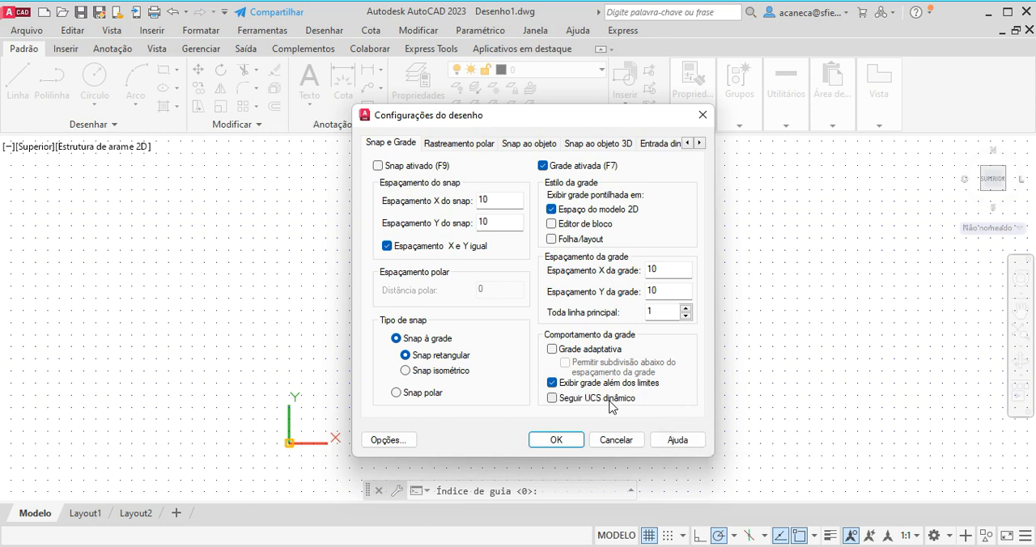
left_click(552, 383)
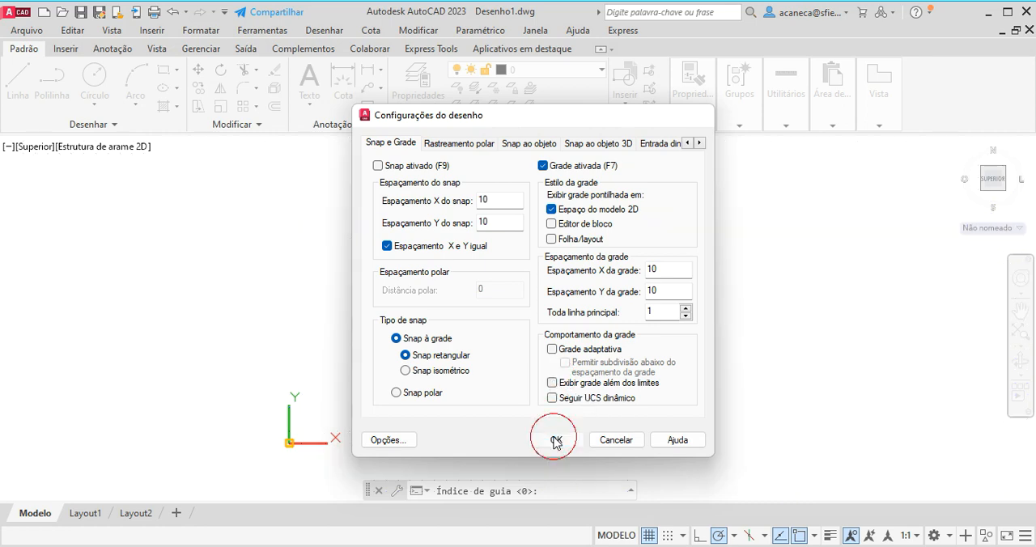
left_click(556, 441)
Draw two circles outside the grid at mid-height, one left of it with radius about 22.7 and one right of it with radius about 23.4.
middle_click_drag(466, 398, 523, 414)
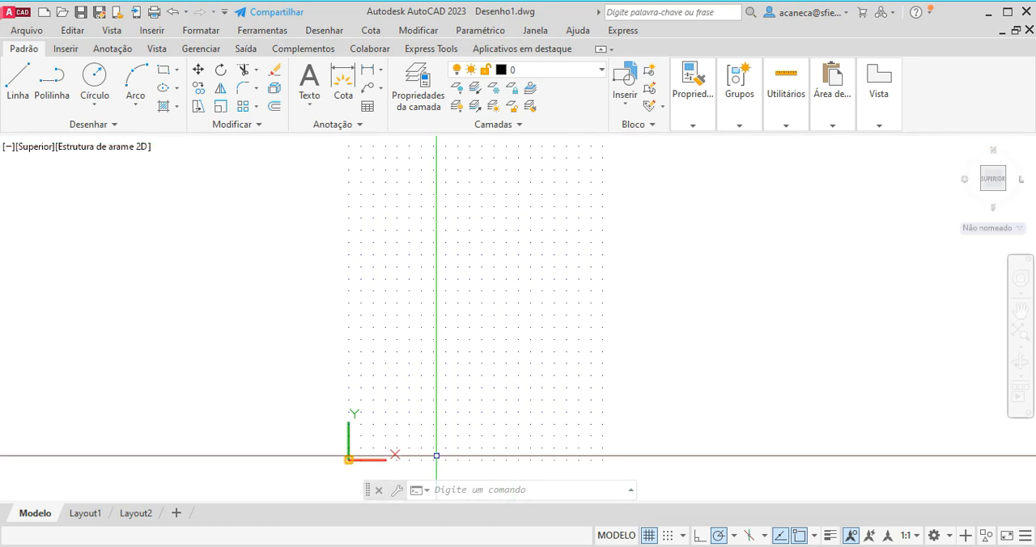
mouse_move(475, 360)
middle_mouse_down()
mouse_move(479, 378)
mouse_move(472, 370)
middle_mouse_up()
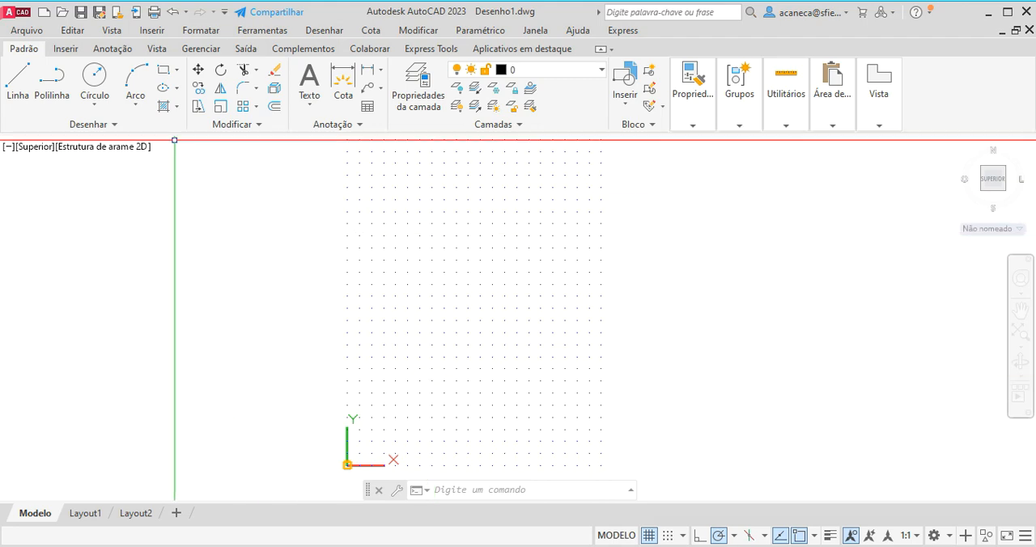
left_click(91, 75)
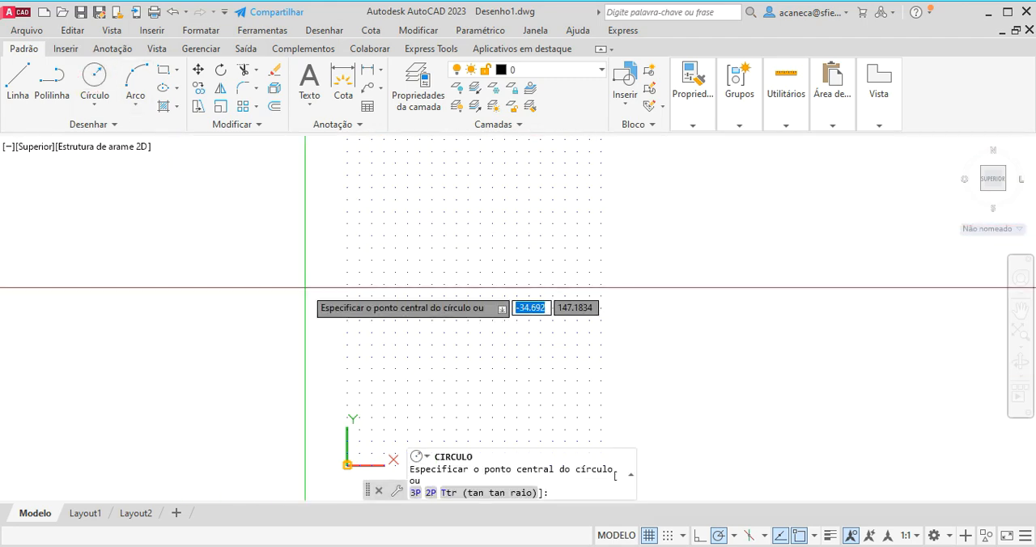
left_click(271, 310)
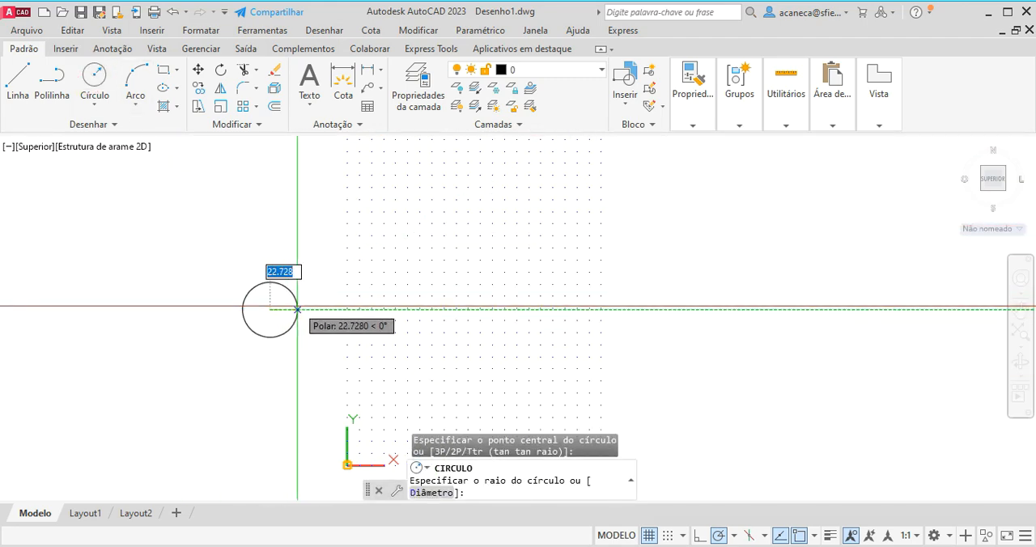
left_click(298, 309)
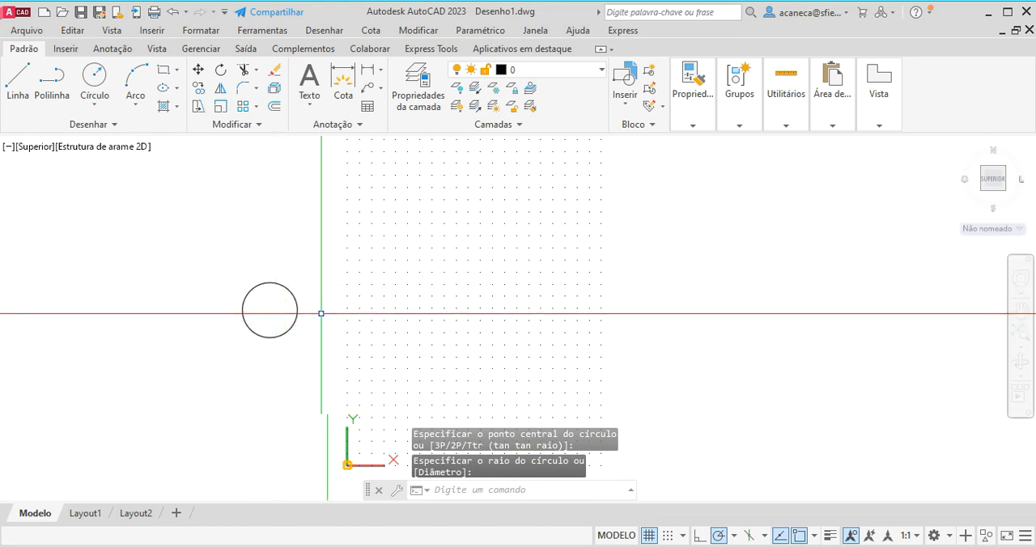
key("Return")
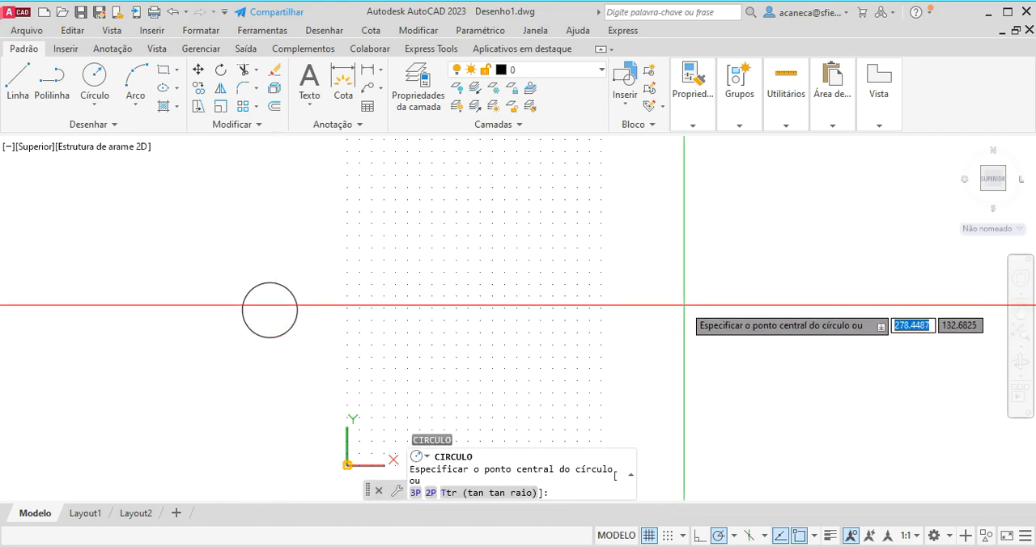
left_click(678, 311)
left_click(708, 310)
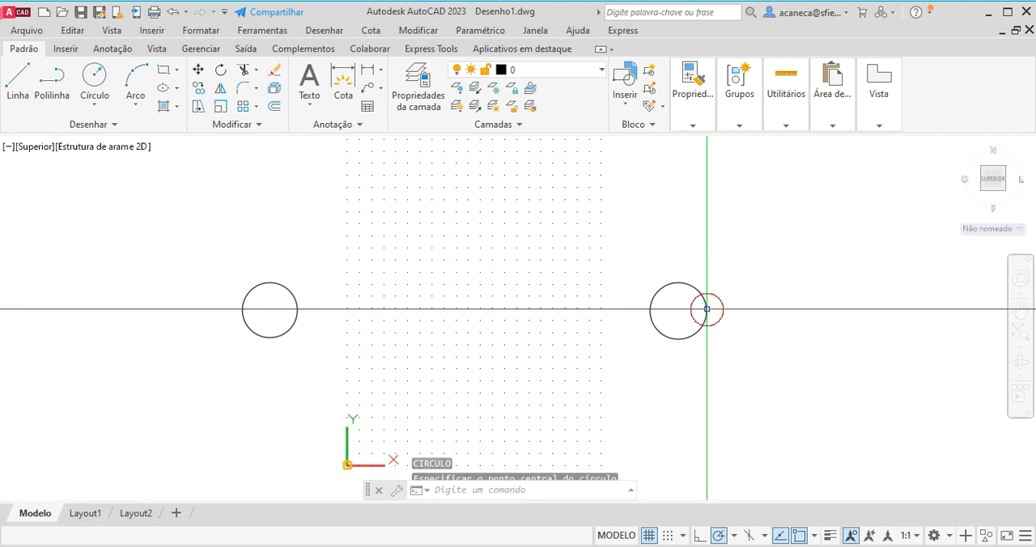
Draw a circle of radius about 15.1 above the grid and another of radius about 19.2 below it.
scroll(658, 339, "down", 1)
middle_click_drag(624, 332, 609, 343)
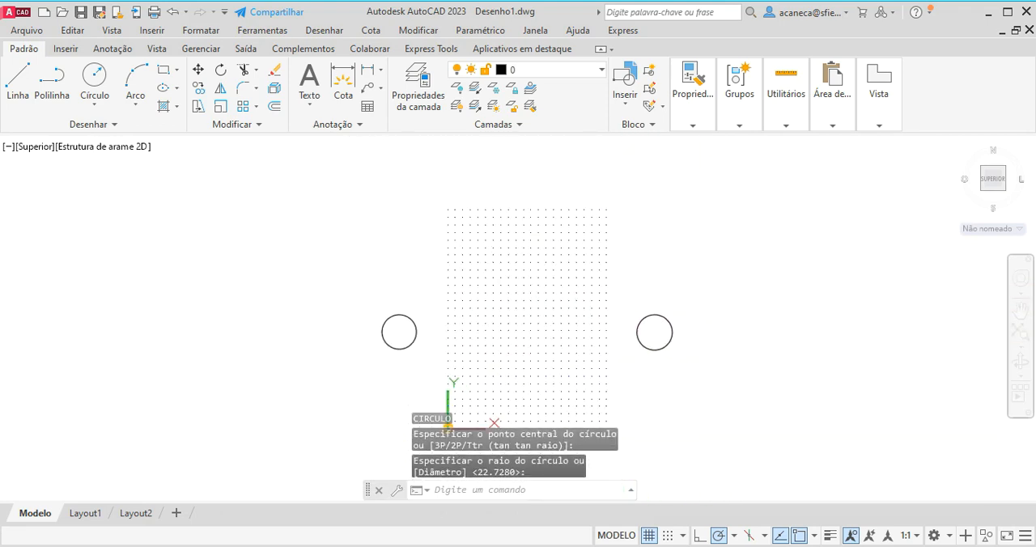
key("Return")
left_click(519, 179)
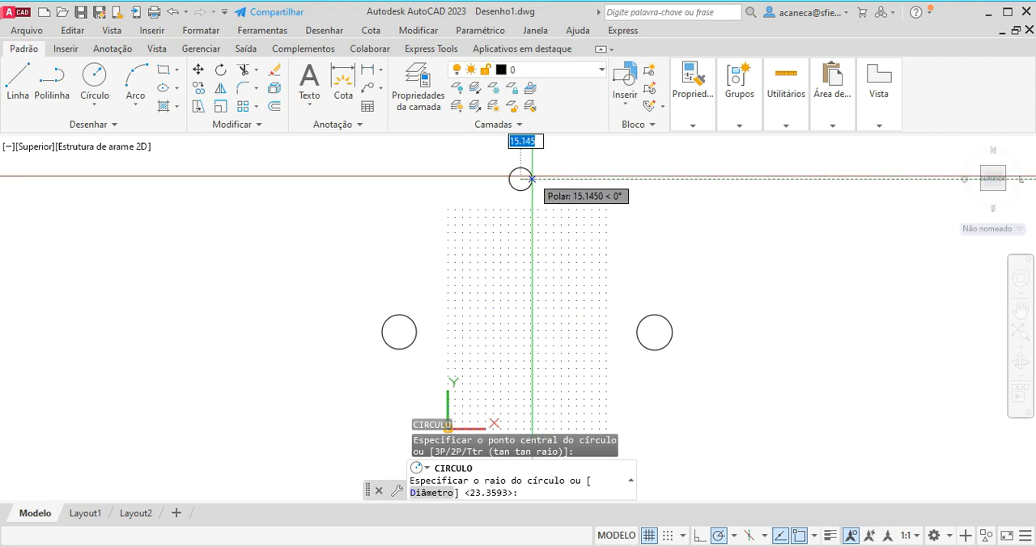
key("Return")
mouse_move(580, 239)
middle_mouse_down()
mouse_move(612, 153)
mouse_move(602, 134)
middle_mouse_up()
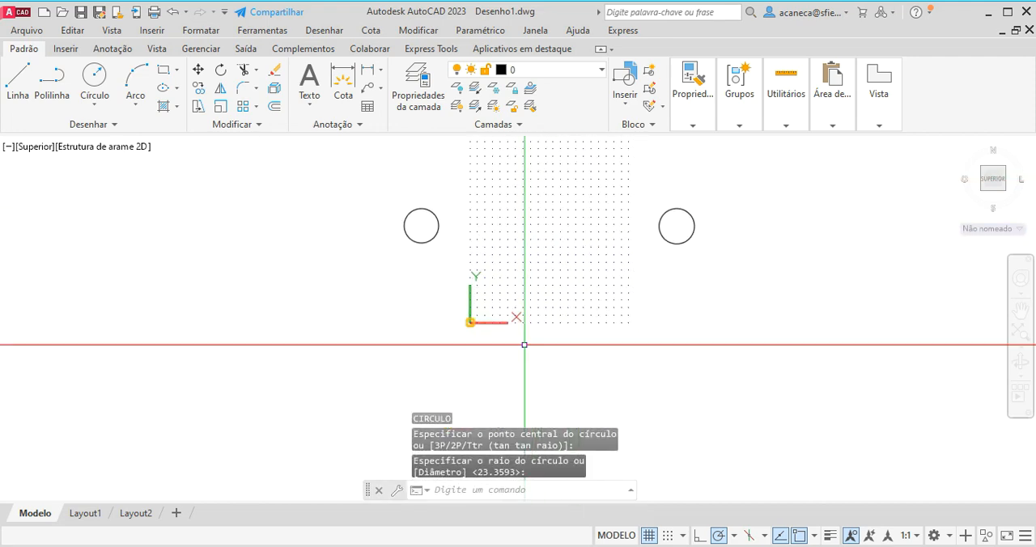
key("Return")
left_click(552, 363)
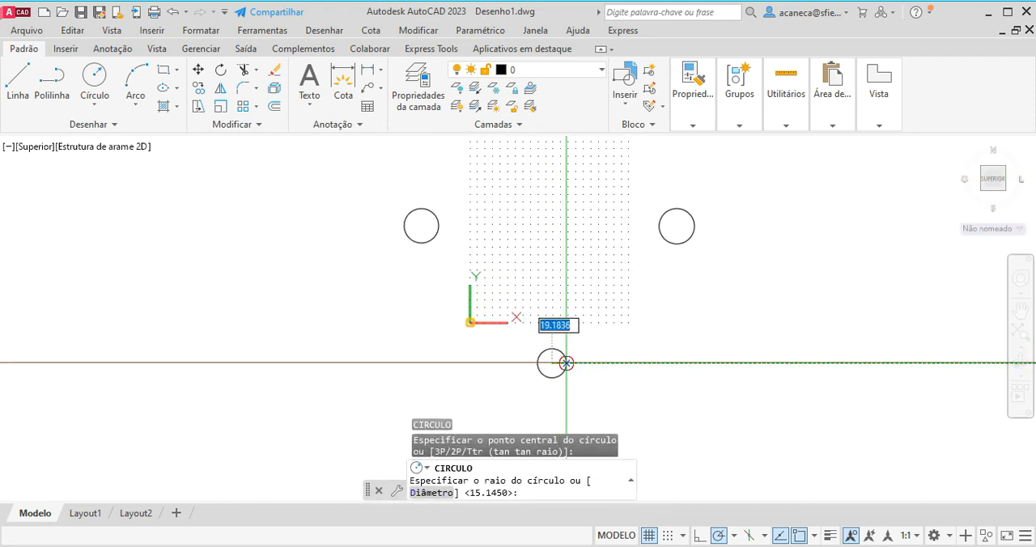
left_click(567, 364)
Draw a line about 338 units long at about 25° from inside the grid to a point beyond its upper right.
scroll(588, 375, "down", 2)
middle_click_drag(588, 375, 520, 389)
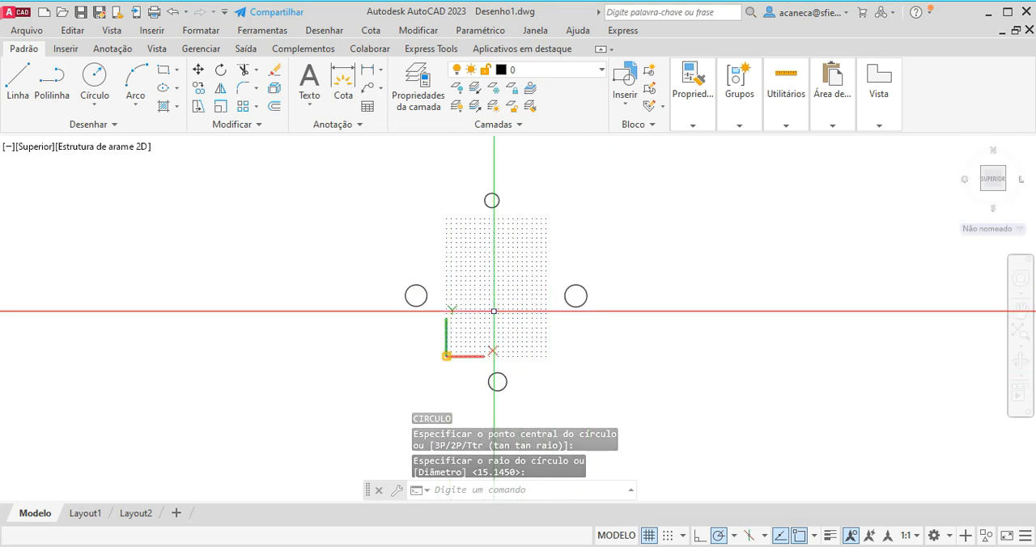
type("l")
key("Return")
left_click(487, 285)
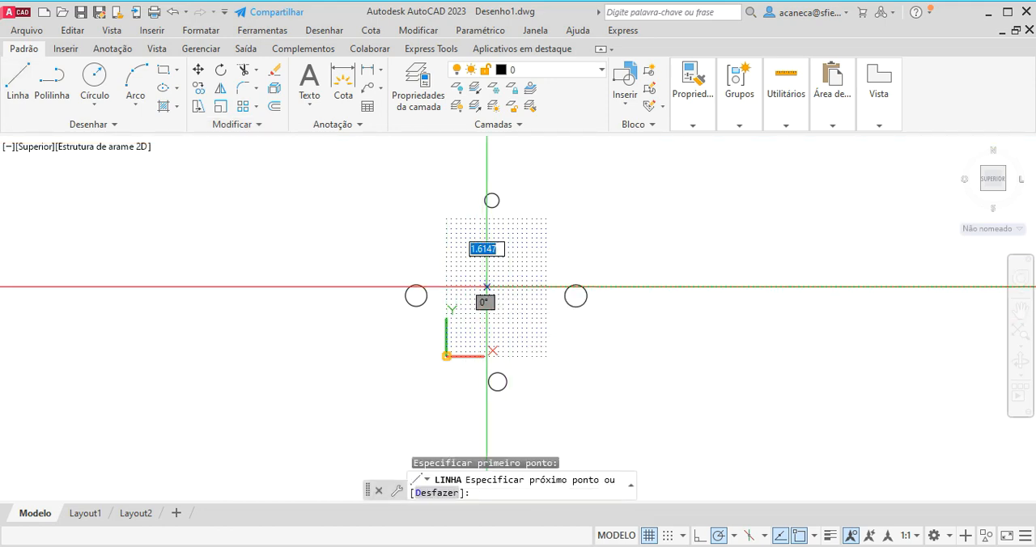
left_click(631, 219)
key("Return")
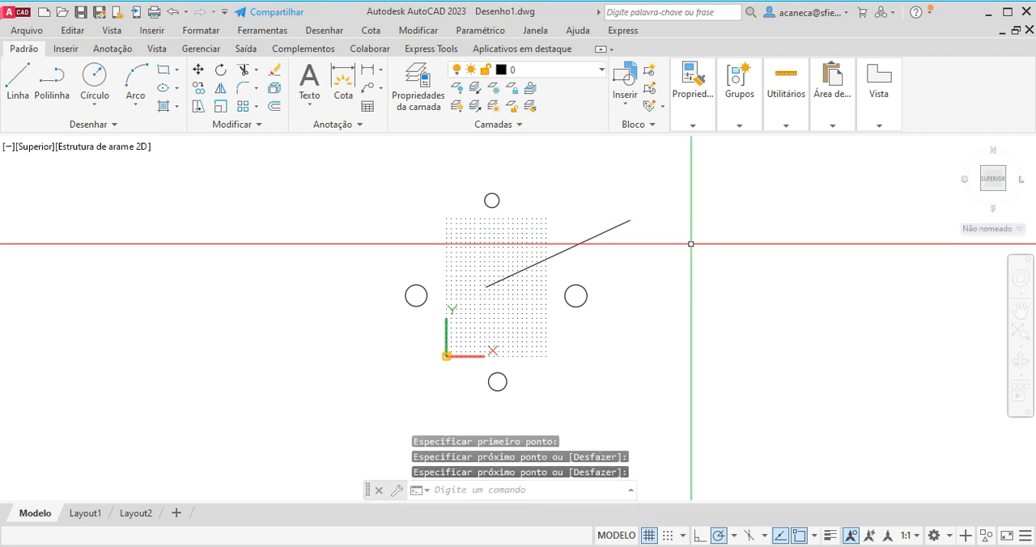
Turn on limits checking for model space with the LIMITS command's Ativado option.
middle_click_drag(525, 317, 519, 327)
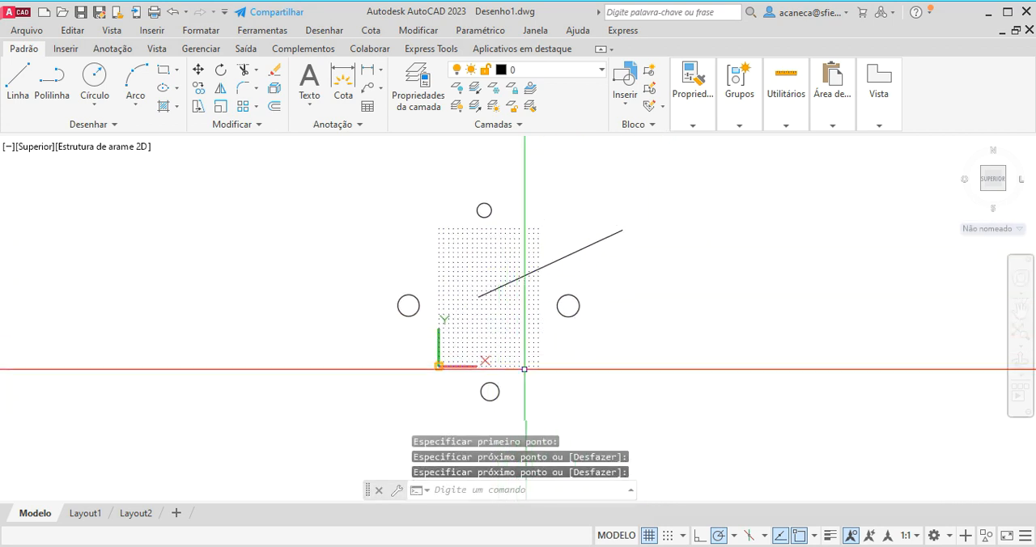
type("_LIM")
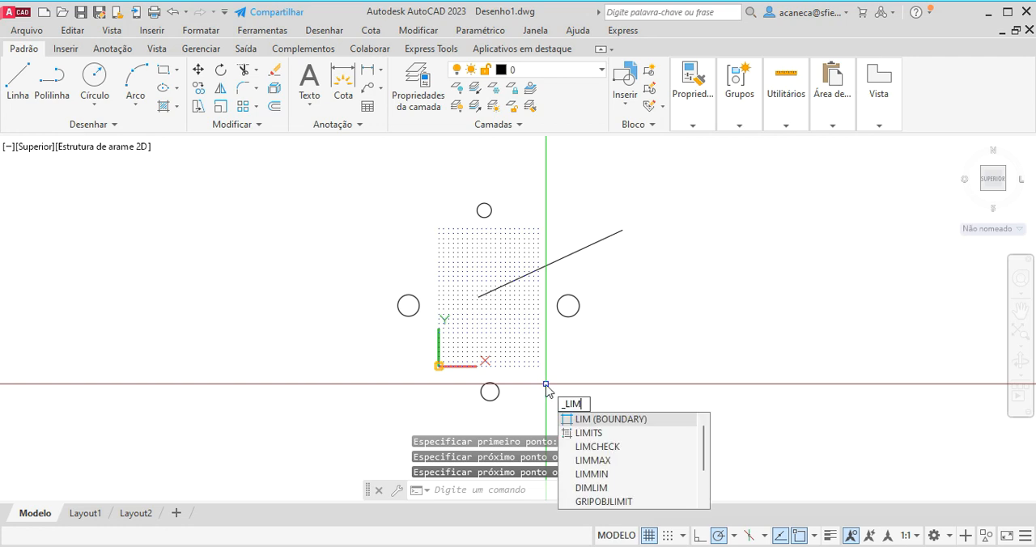
left_click(592, 434)
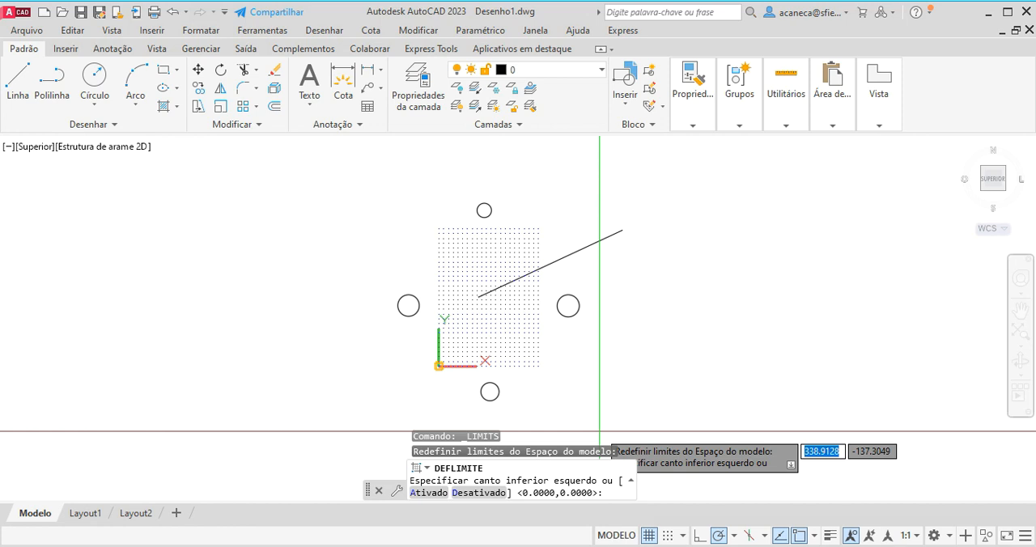
left_click(421, 494)
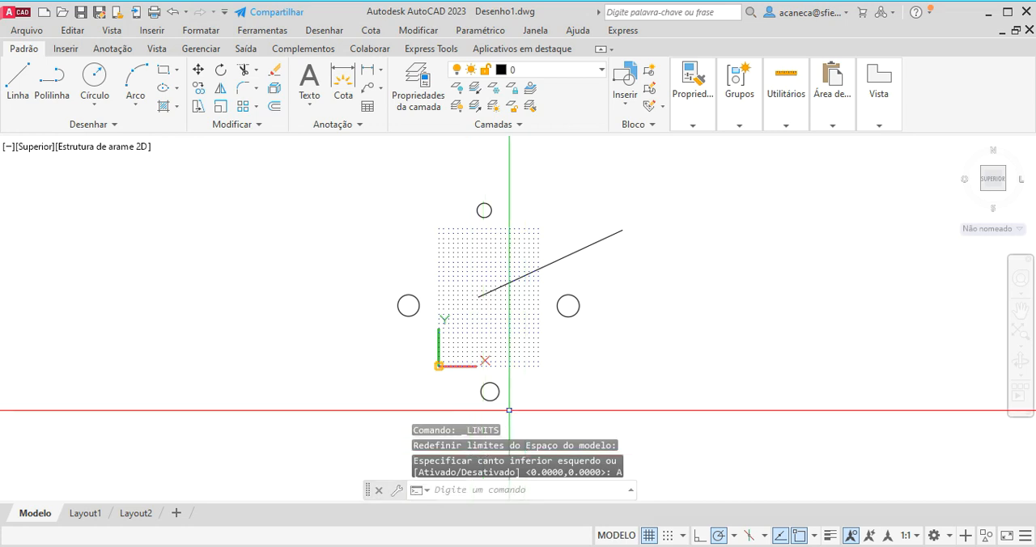
Try centring a circle outside the limits, left of the grid, and draw it inside the grid's upper left area instead.
left_click(95, 76)
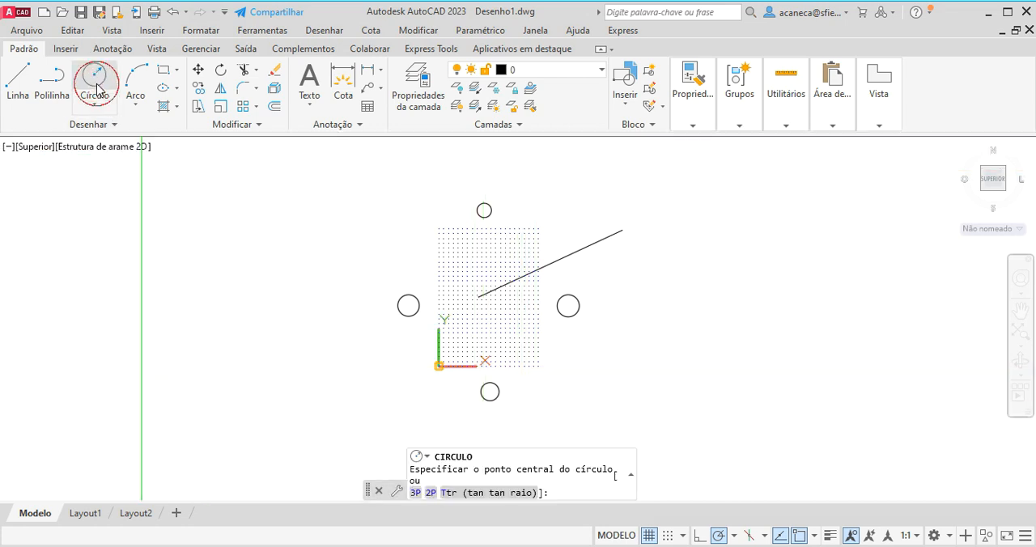
left_click(390, 270)
left_click(392, 273)
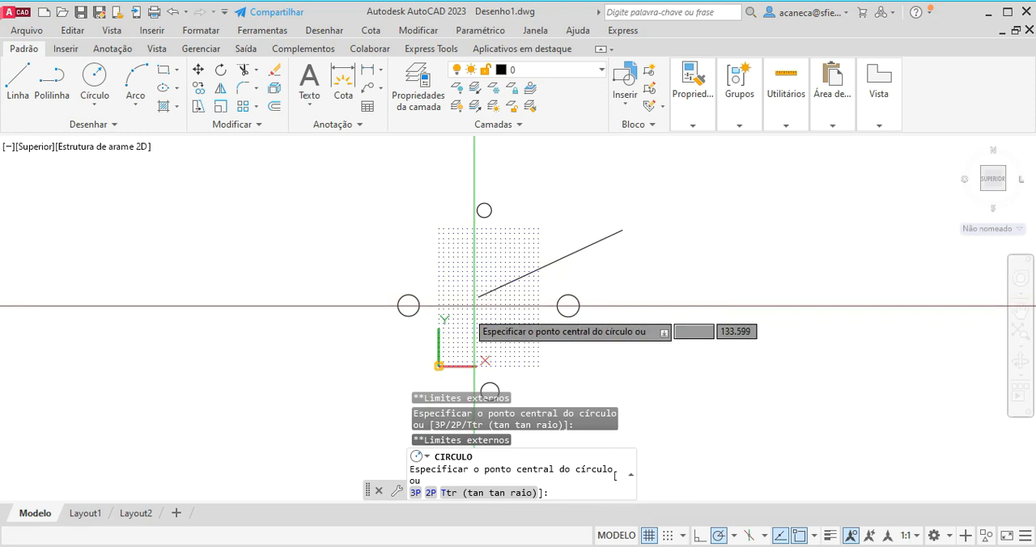
left_click(471, 262)
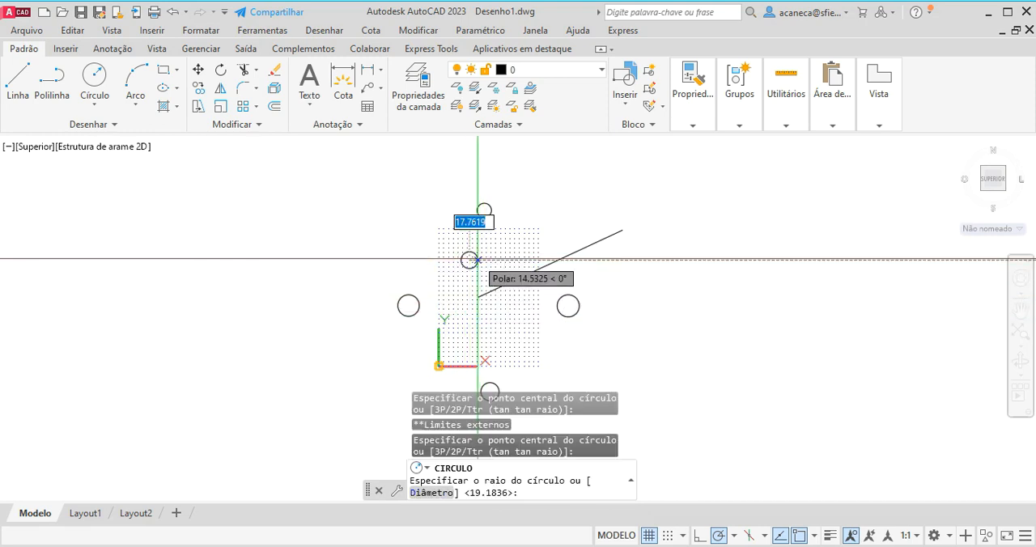
key("Return")
scroll(491, 296, "up", 2)
middle_click_drag(490, 312, 404, 277)
scroll(405, 279, "down", 2)
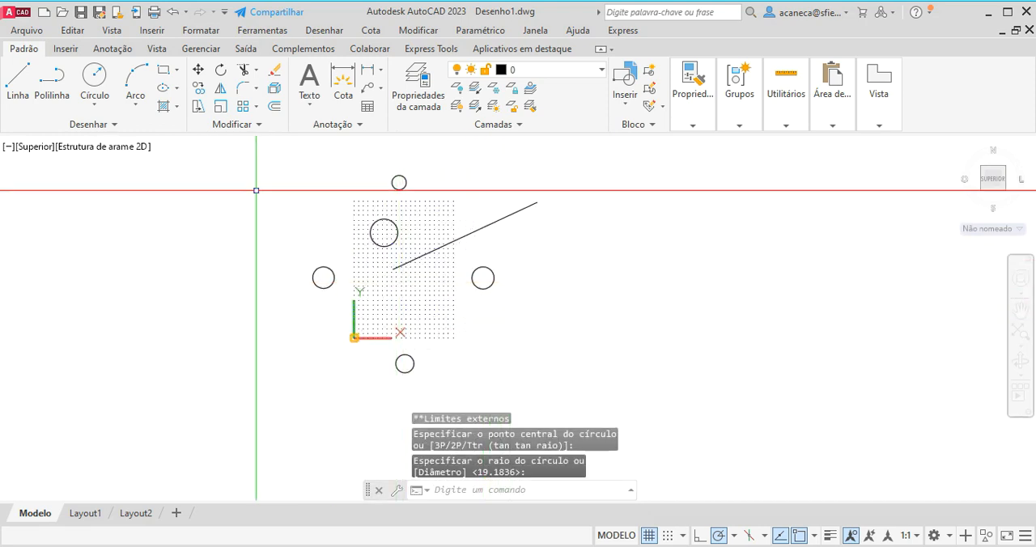
Draw a short sloping line inside the grid's lower half, first trying start and end points beyond the limits.
left_click(18, 81)
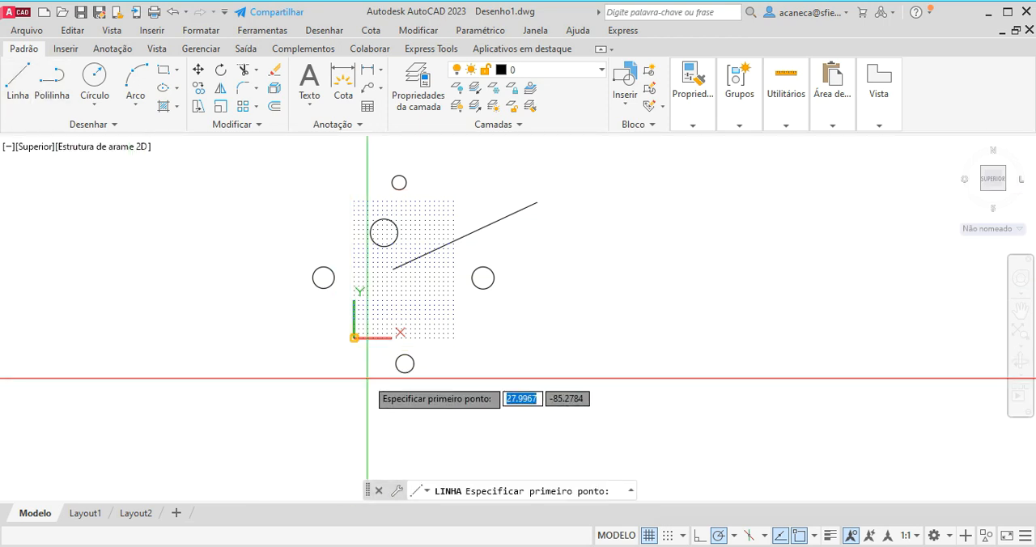
double_click(361, 341)
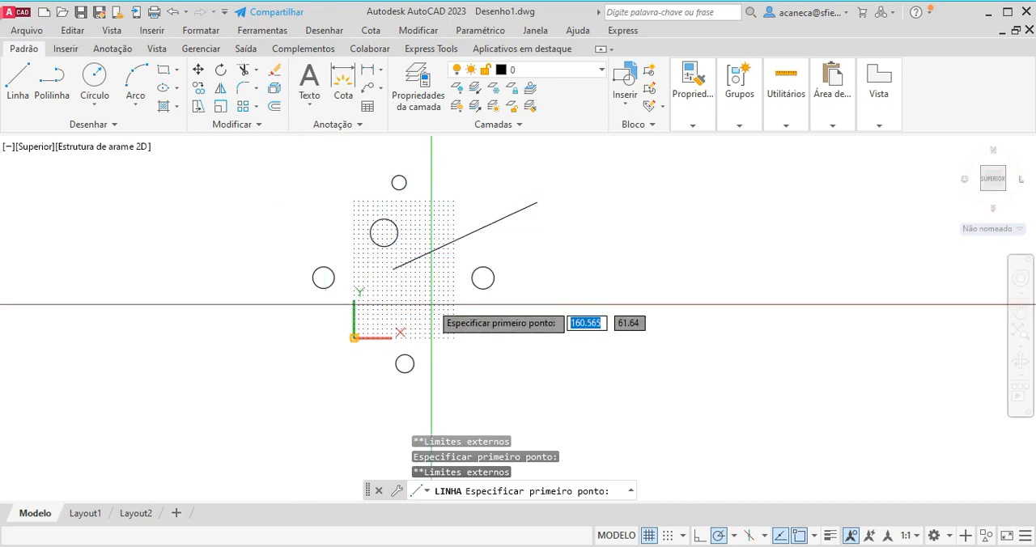
left_click(398, 301)
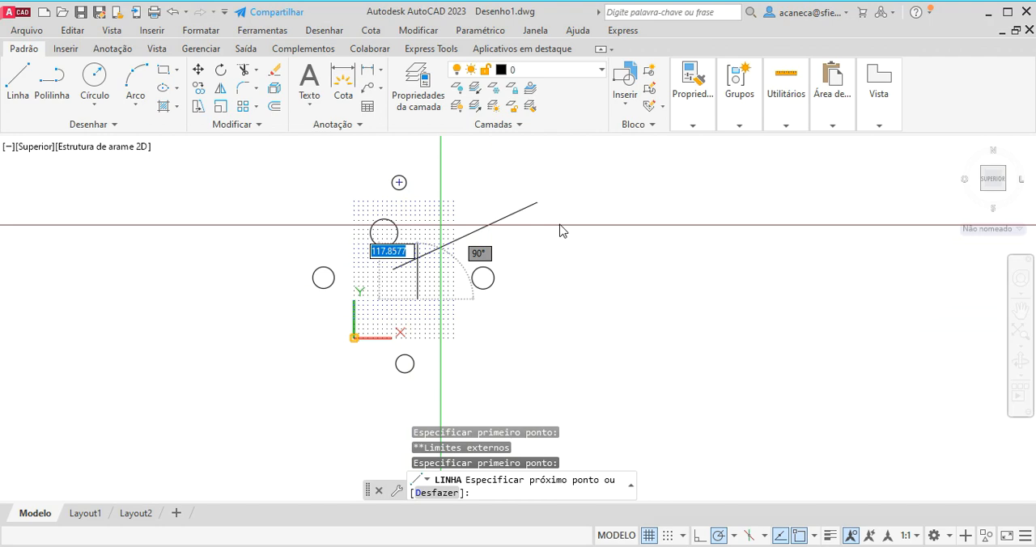
left_click(504, 350)
left_click(512, 353)
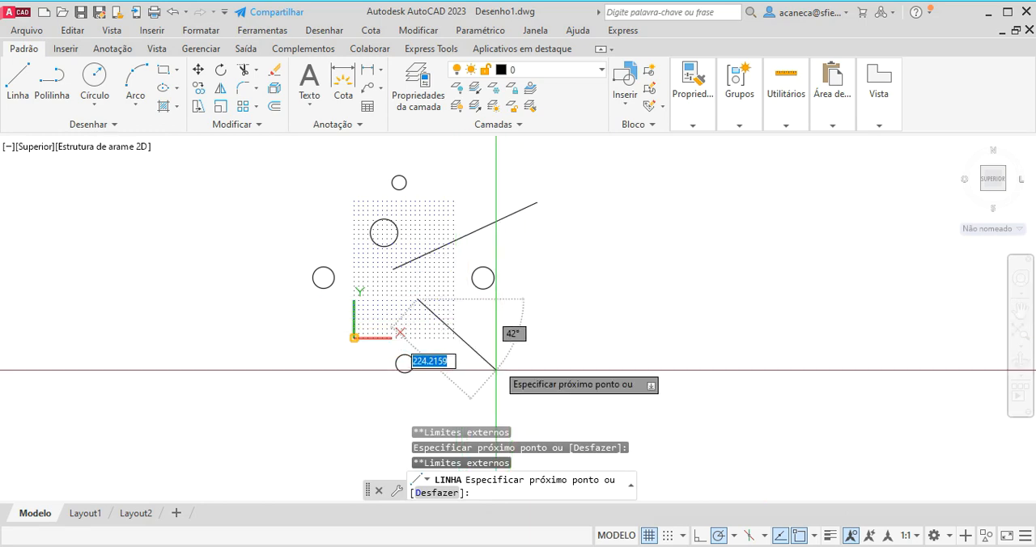
scroll(496, 370, "up", 2)
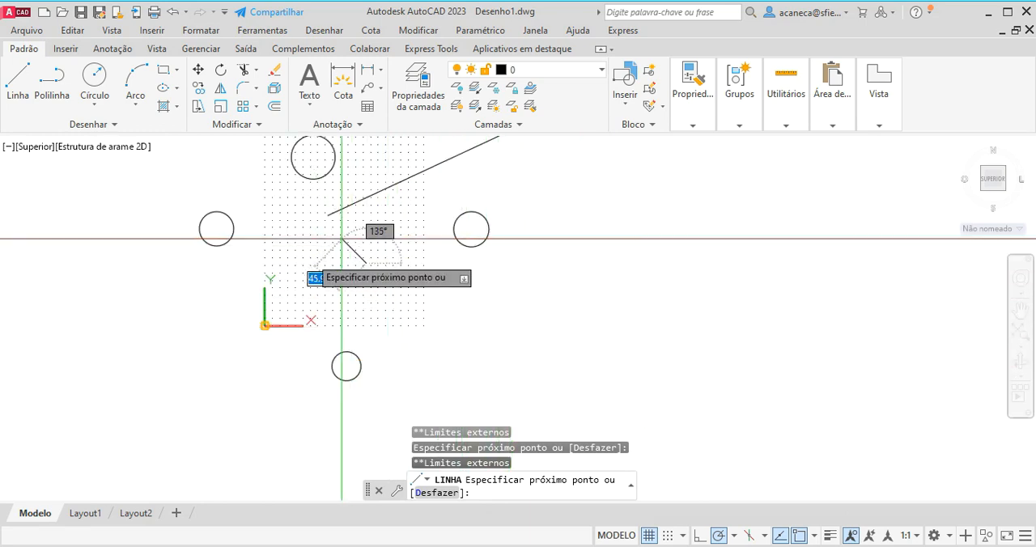
left_click(309, 241)
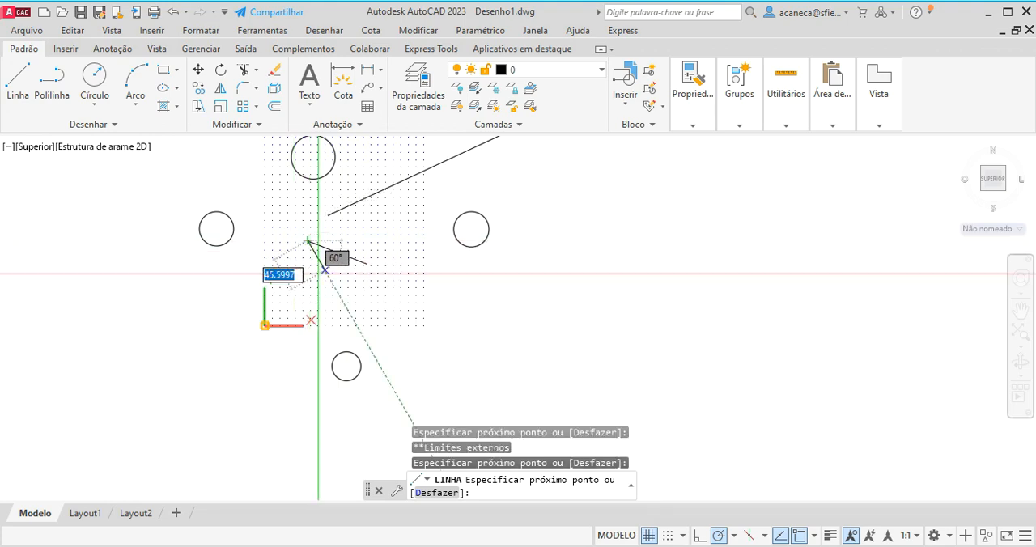
key("Return")
middle_click_drag(340, 293, 439, 384)
scroll(410, 378, "down", 2)
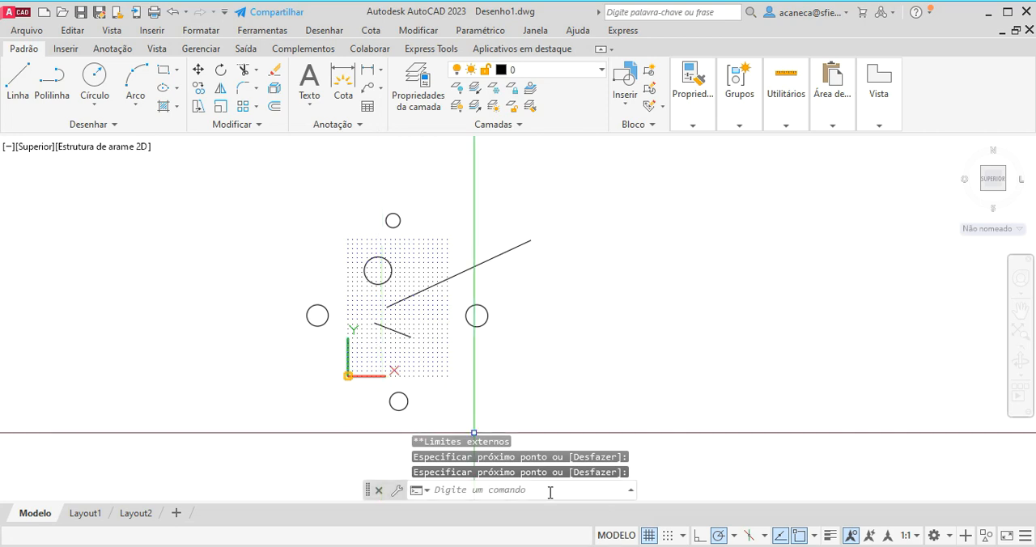
middle_click_drag(417, 343, 483, 352)
scroll(460, 353, "up", 2)
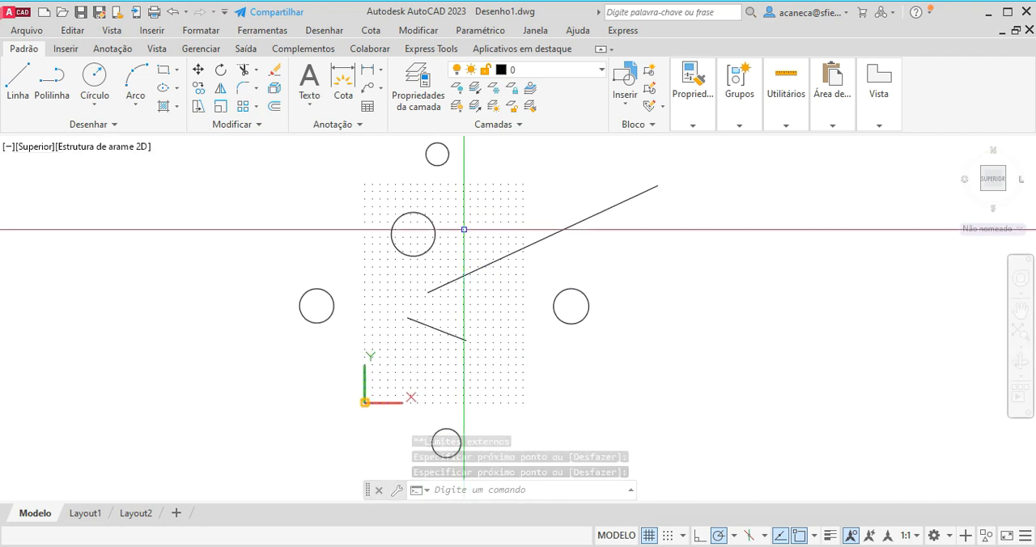
left_click(606, 199)
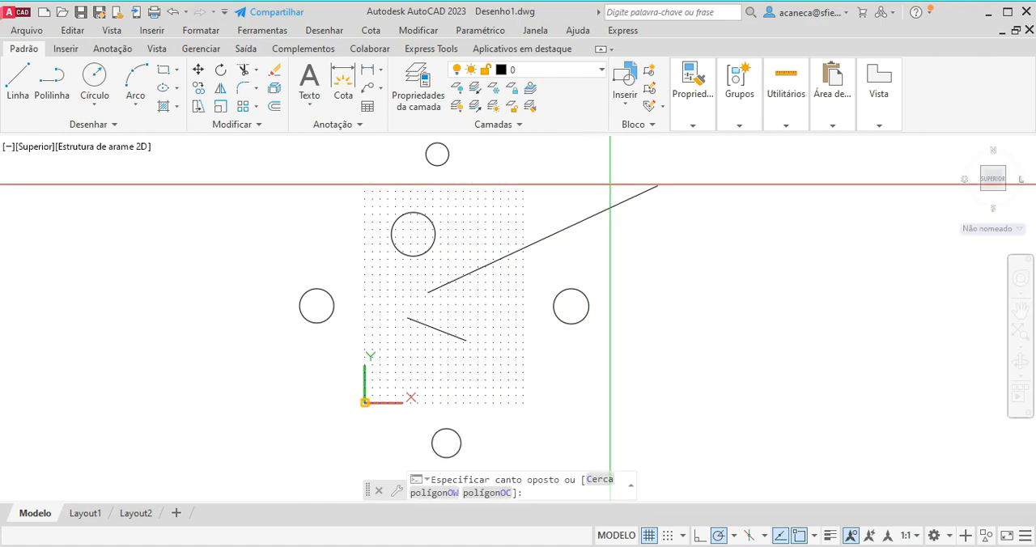
key("Escape")
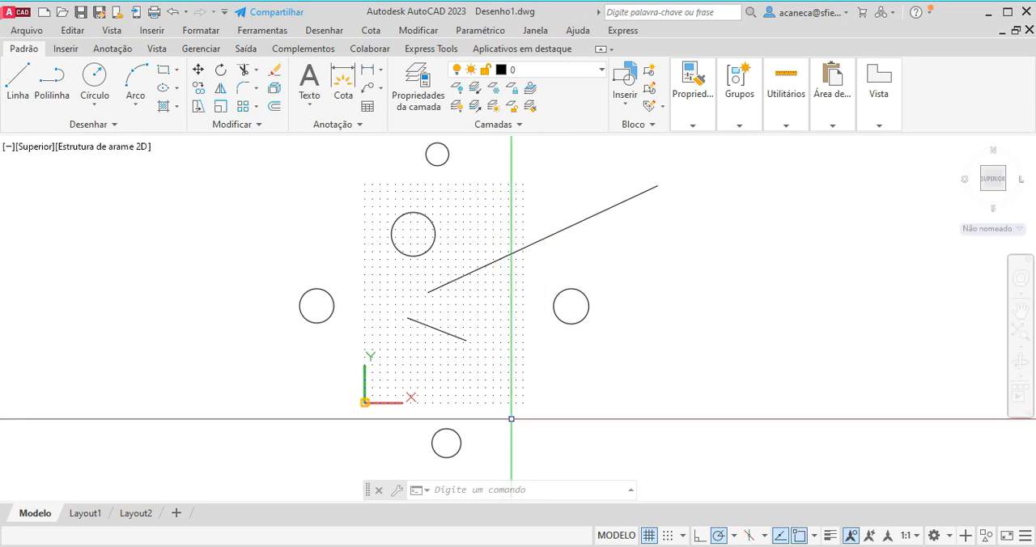
Turn off limits checking for model space with the LIMITS command's Desativado option.
type("_limits")
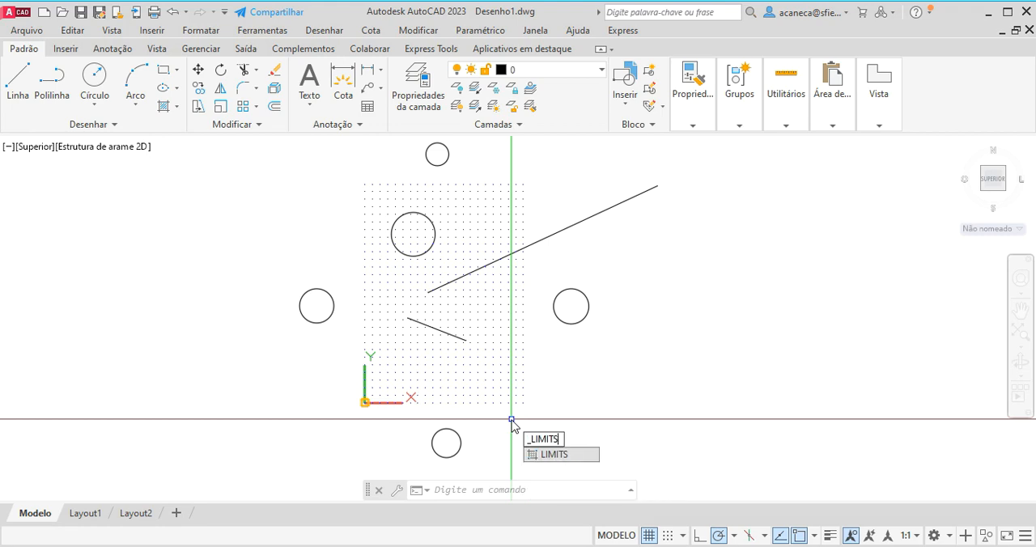
left_click(567, 452)
key("Return")
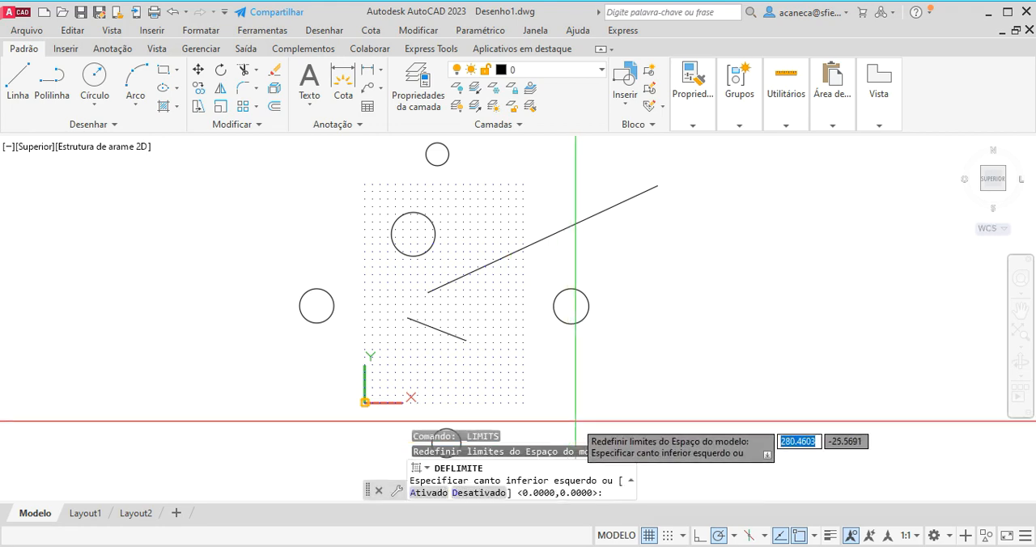
left_click(471, 493)
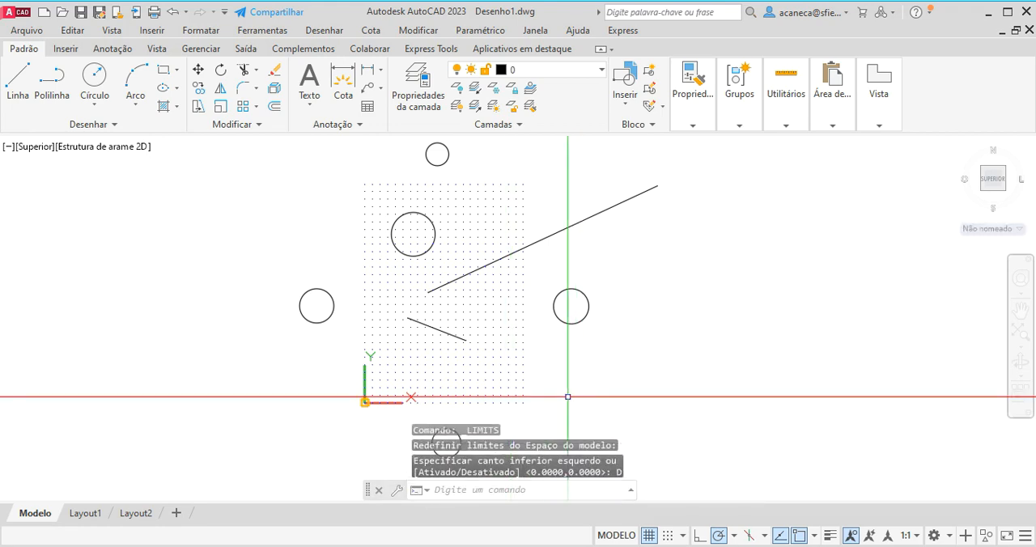
mouse_move(688, 292)
middle_mouse_down()
mouse_move(595, 293)
mouse_move(589, 331)
middle_mouse_up()
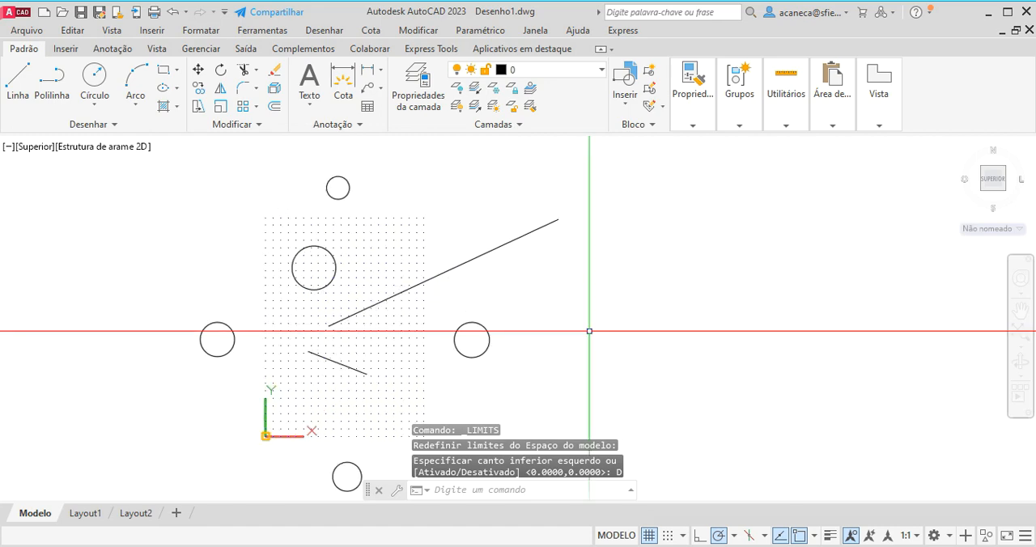
mouse_move(596, 316)
middle_mouse_down()
mouse_move(555, 274)
mouse_move(567, 293)
middle_mouse_up()
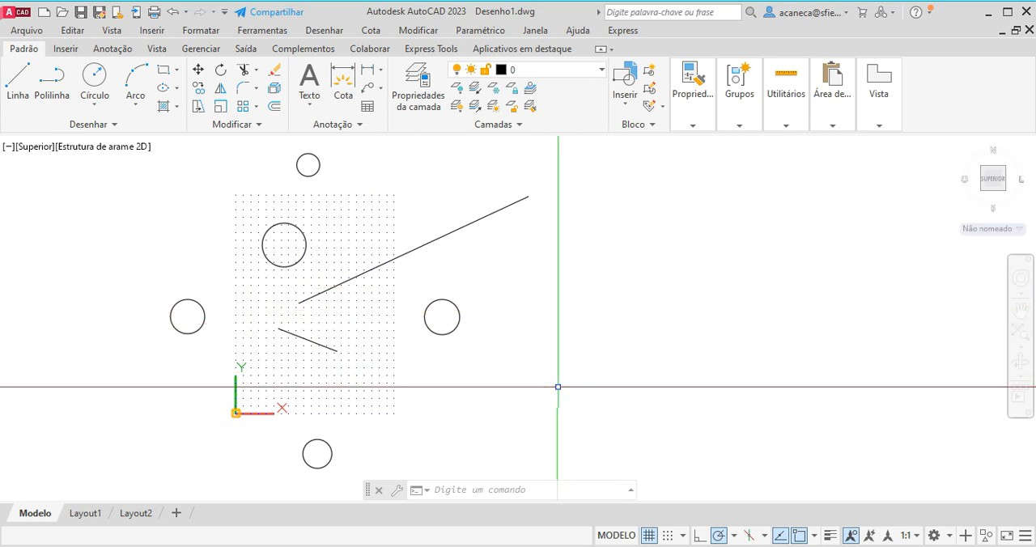
left_click(351, 432)
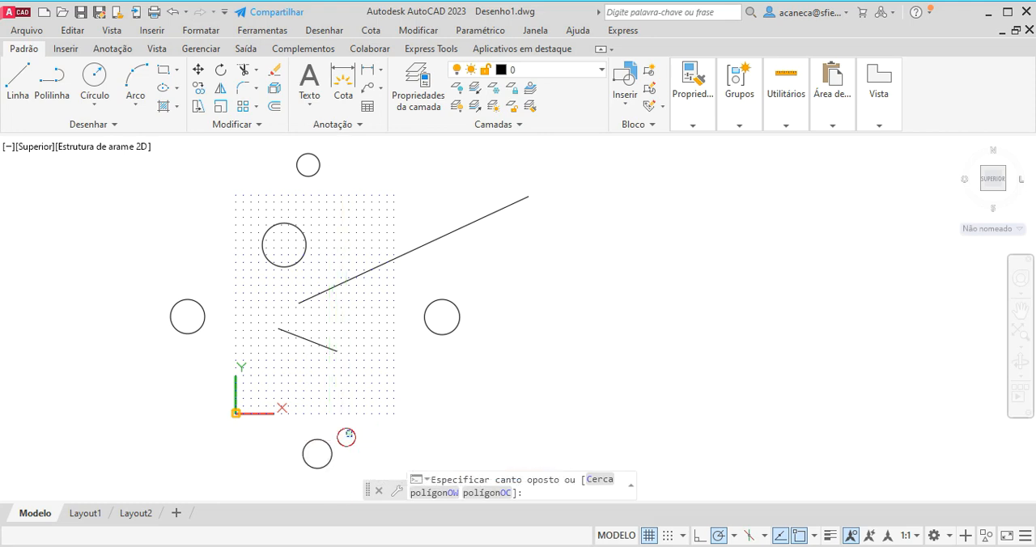
left_click(348, 436)
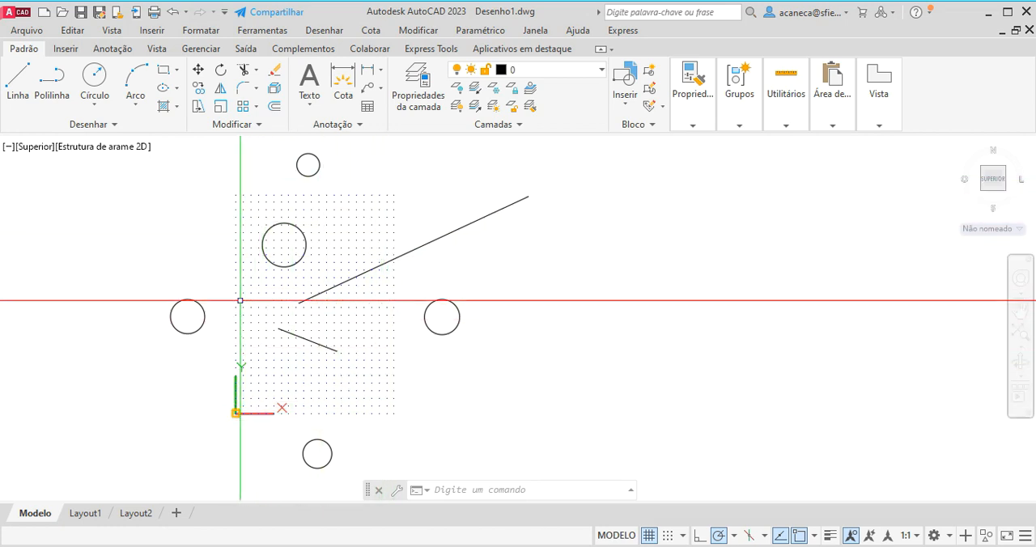
Examine the plot area options in the model's plot settings with the DWG To PDF.pc3 plotter selected, and cancel without plotting.
right_click(36, 520)
left_click(78, 456)
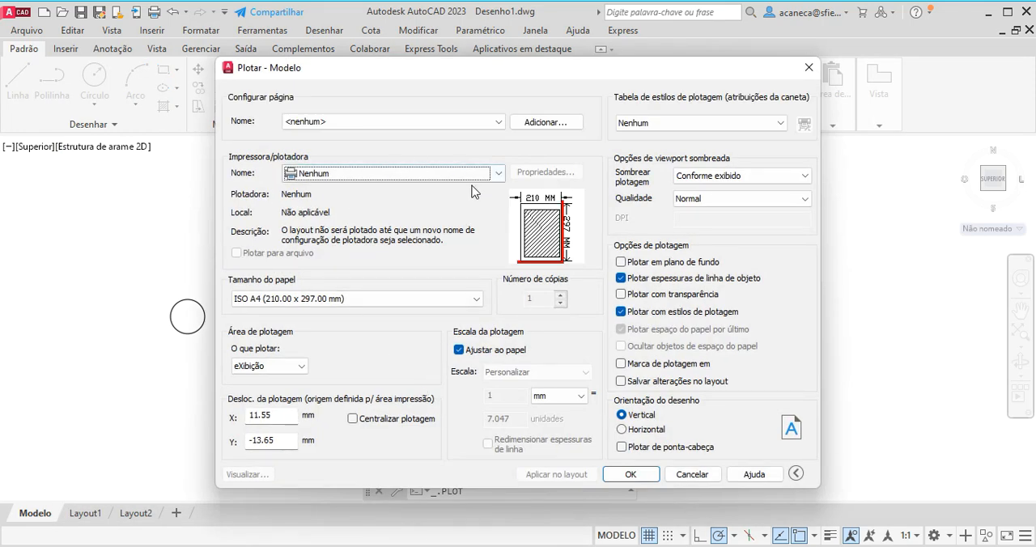
left_click(469, 173)
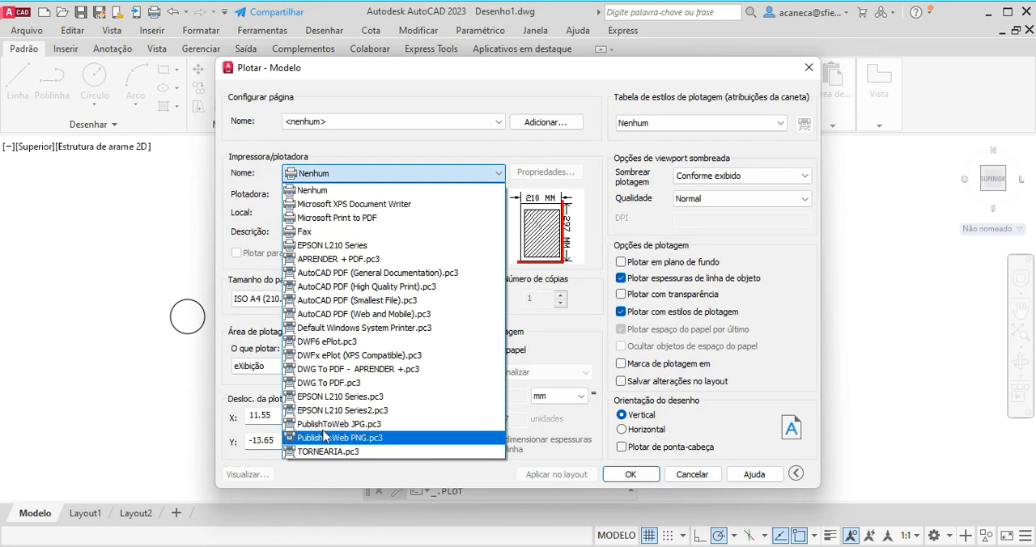
left_click(326, 384)
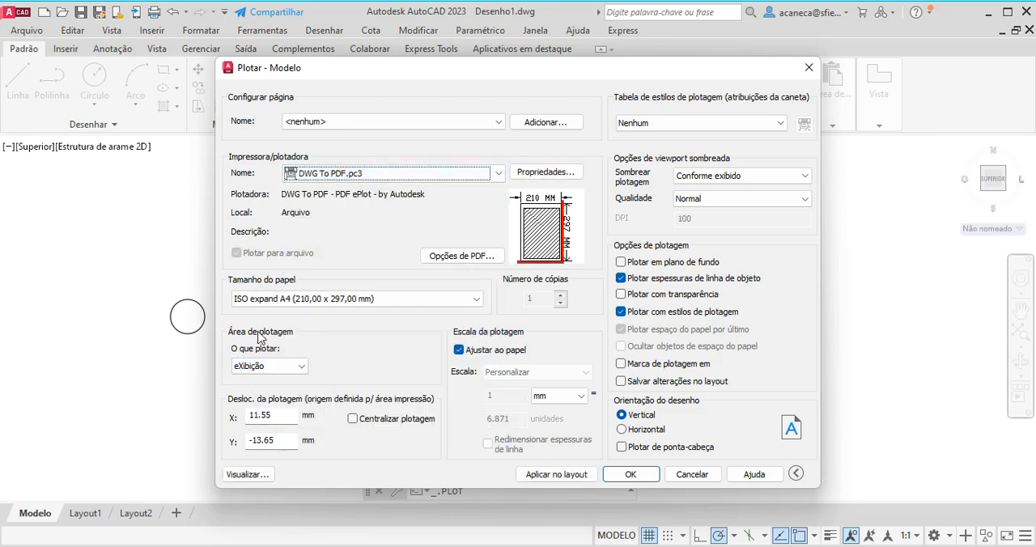
left_click(301, 368)
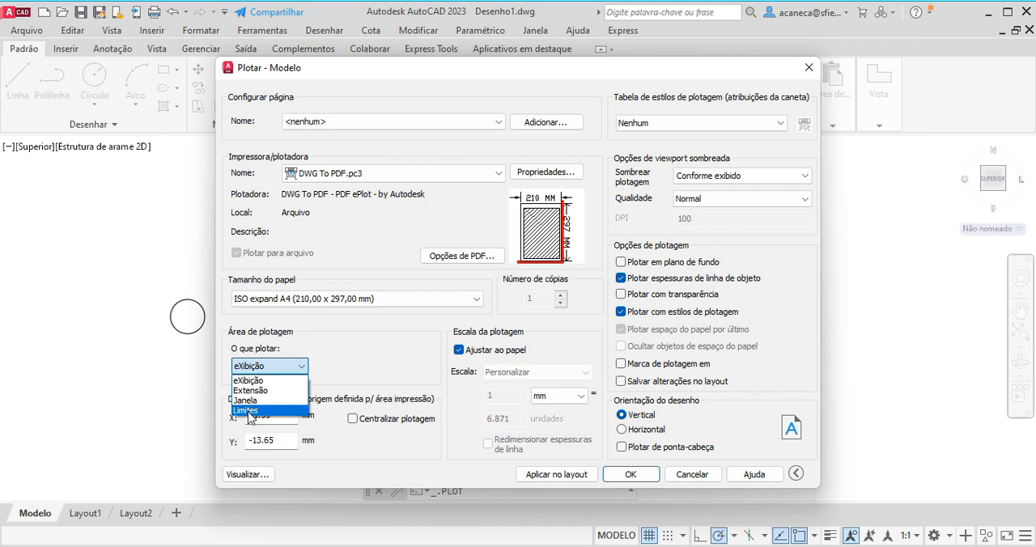
left_click(367, 360)
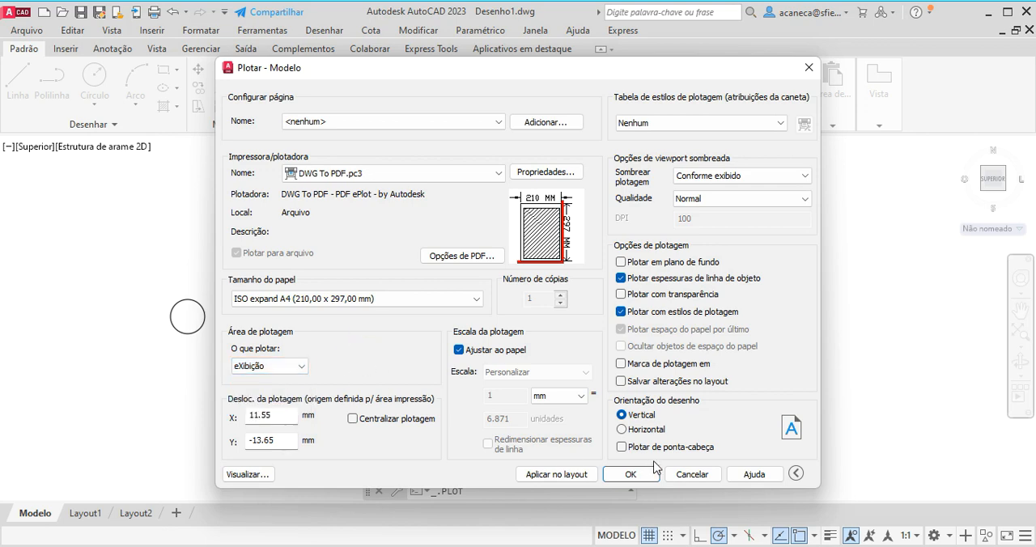
left_click(692, 474)
middle_click_drag(371, 372, 431, 371)
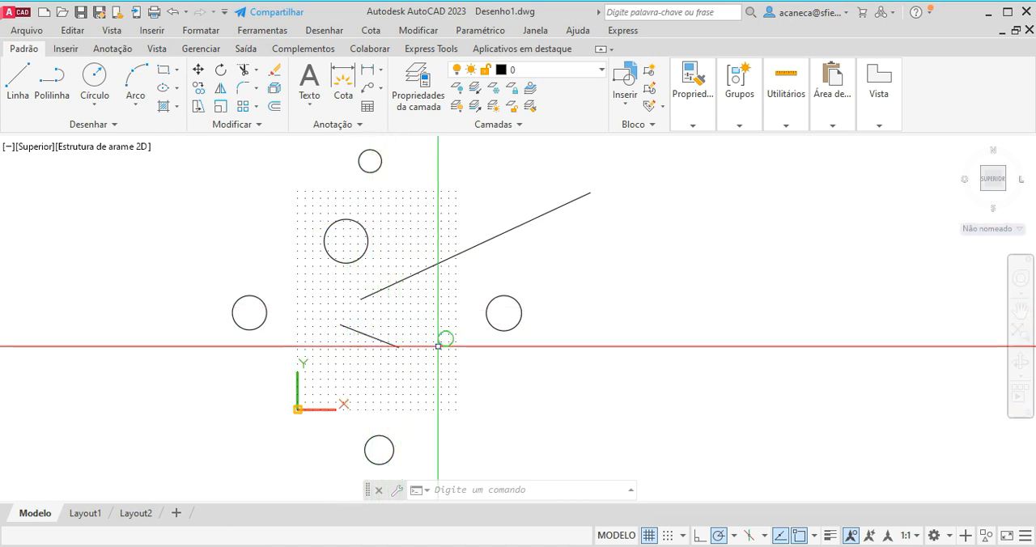
middle_click_drag(438, 346, 512, 359)
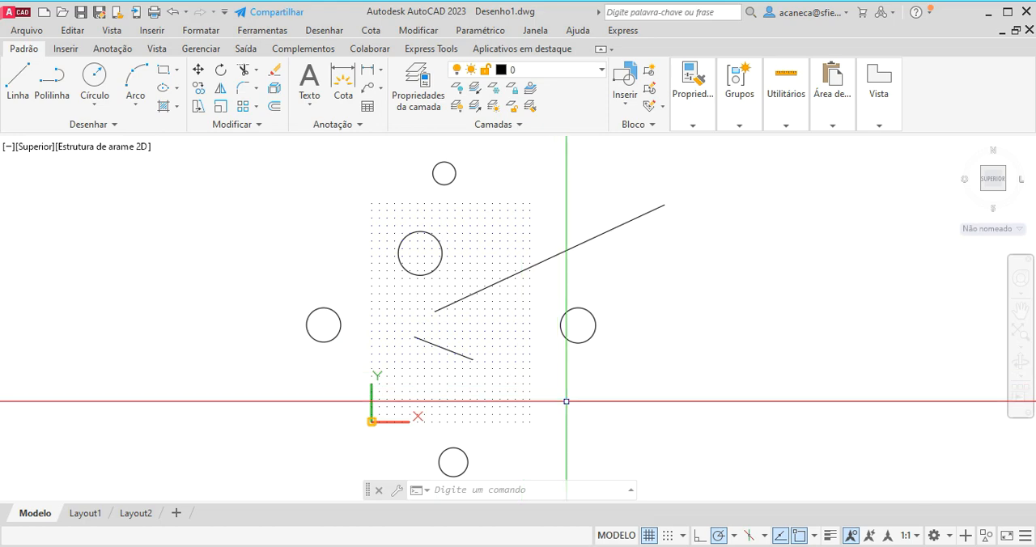